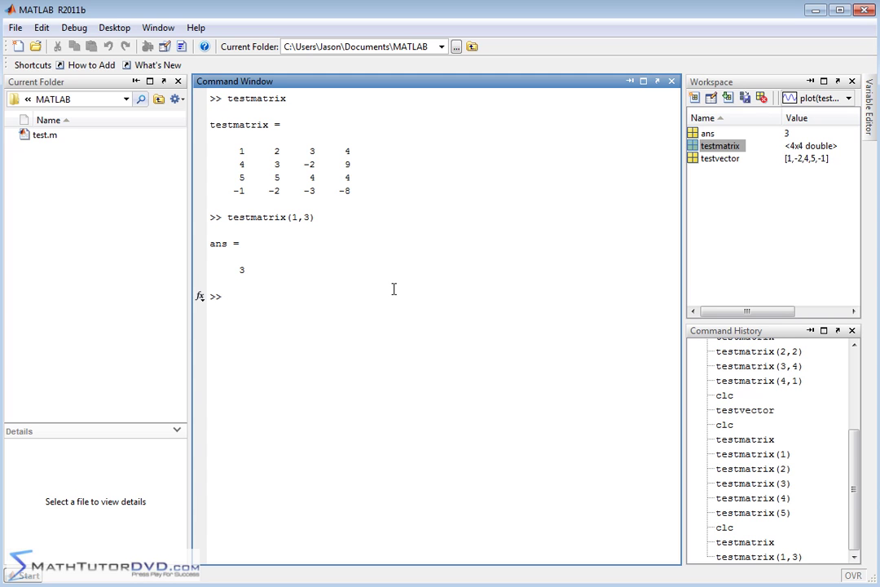
Clear the Command Window with clc and display testmatrix's values
type("clc")
key("Return")
type("testmatrix")
key("Return")
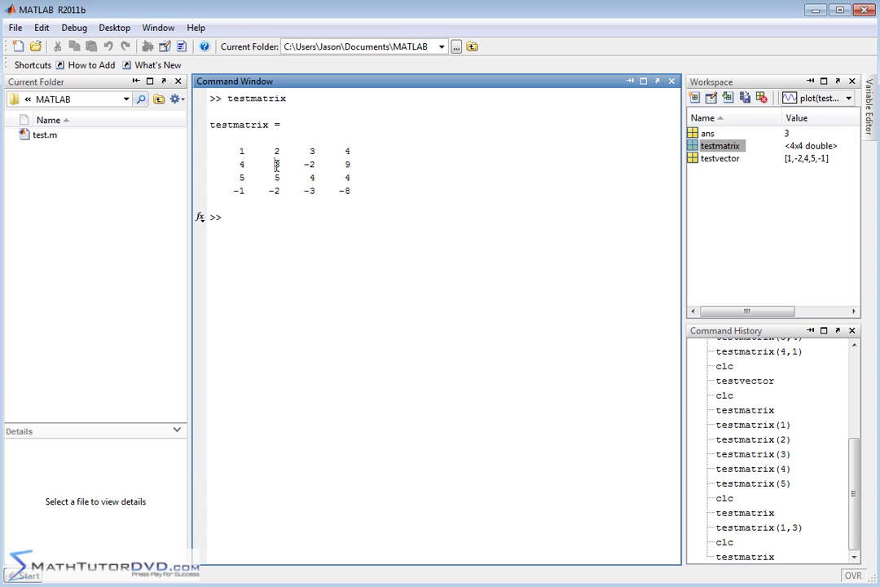
Highlight testmatrix entries such as the 3 at (2,2), 5 at (3,2) and 4 at (3,3)
left_click(309, 165)
left_click(276, 175)
double_click(277, 176)
double_click(310, 177)
left_click(310, 178)
double_click(276, 164)
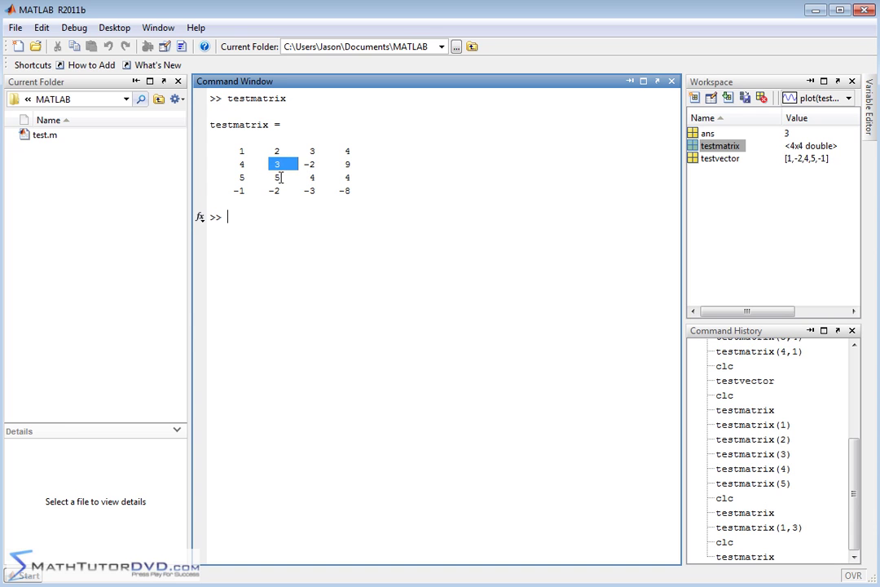
left_click(279, 163)
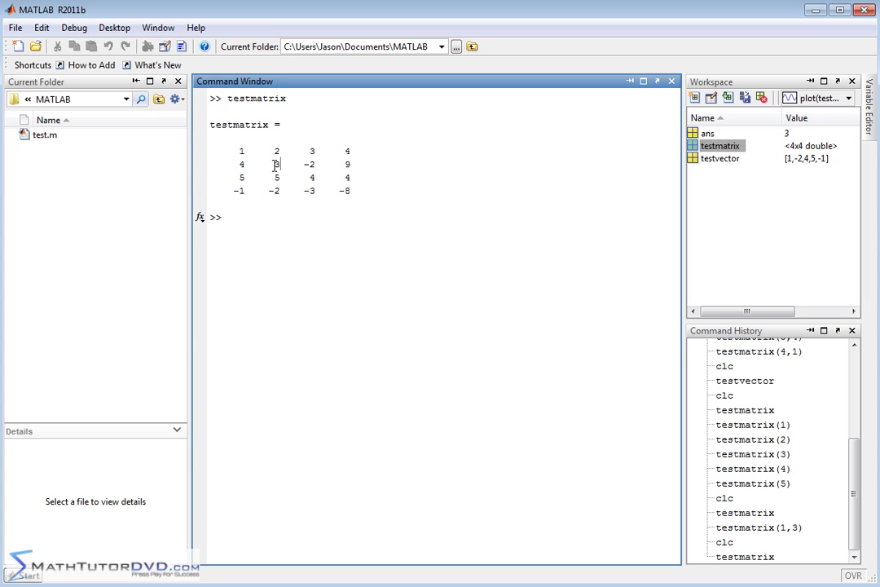
double_click(277, 165)
double_click(307, 165)
double_click(309, 177)
left_click(305, 165)
left_click(251, 216)
Display the values of testvector
type("testmatrix")
key("BackSpace")
key("BackSpace")
key("BackSpace")
key("BackSpace")
key("BackSpace")
key("BackSpace")
type("testvector")
key("Return")
Run testvector(2:5) to extract elements two through five, giving -2 4 5 -1
type("testvector(")
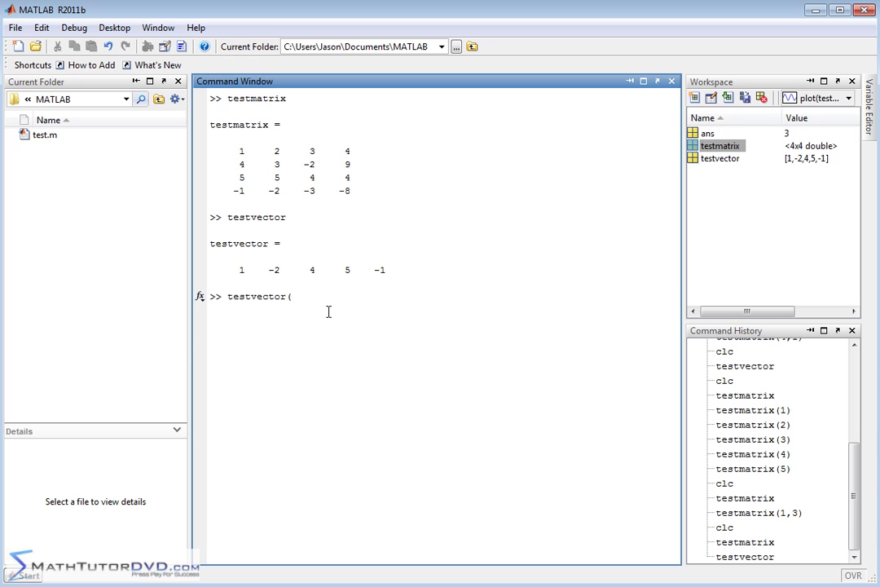
type("2:5)")
double_click(296, 297)
left_click(346, 297)
key("Return")
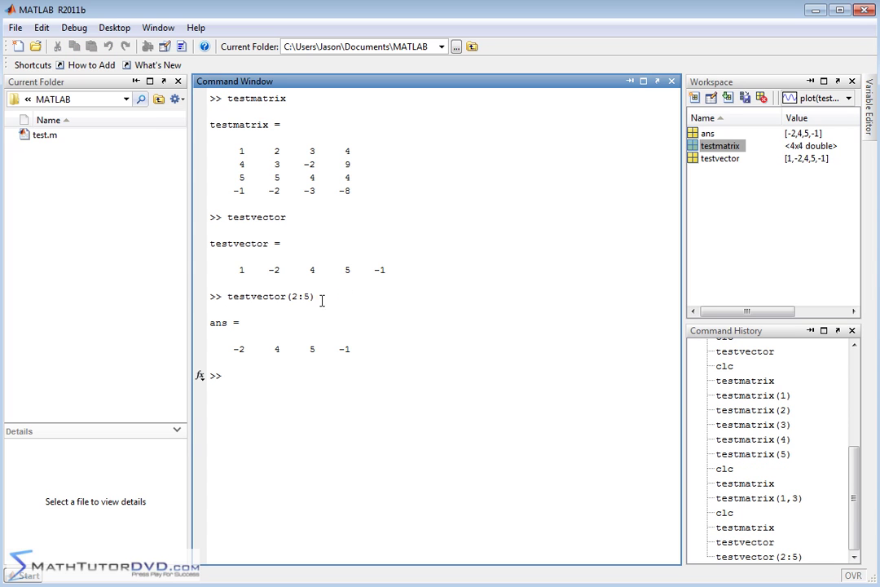
left_click_drag(268, 270, 390, 271)
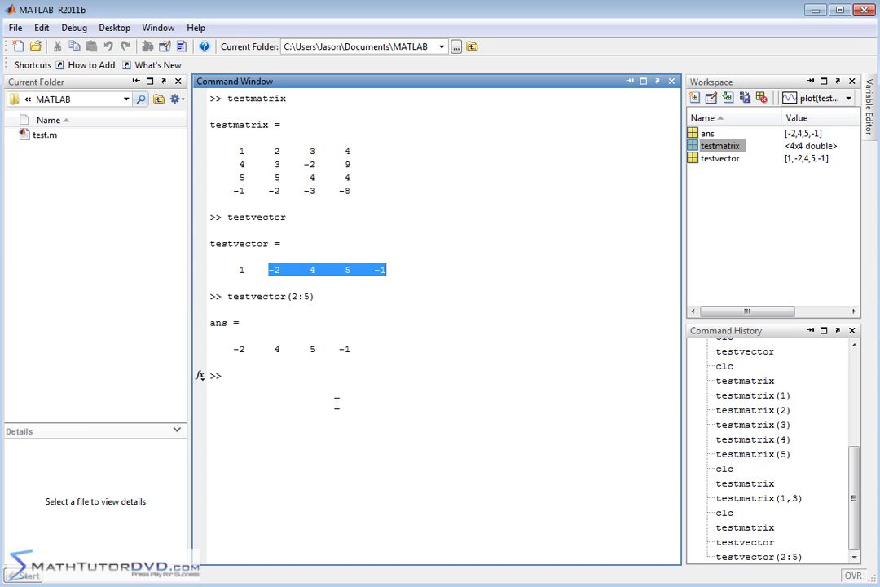
Clear the Command Window and redisplay testmatrix from command history
left_click(305, 379)
type("clc")
key("Return")
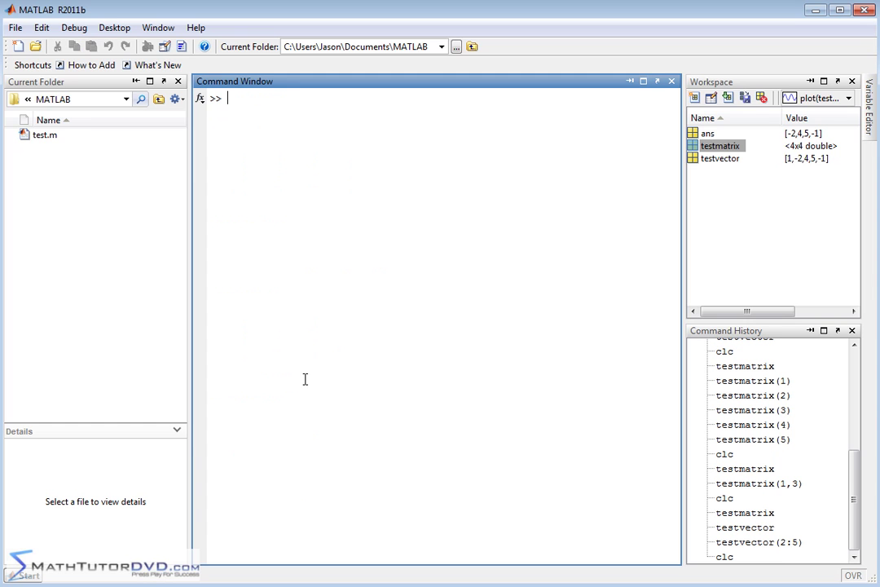
key("Up")
key("Up")
key("Up")
key("Up")
key("Return")
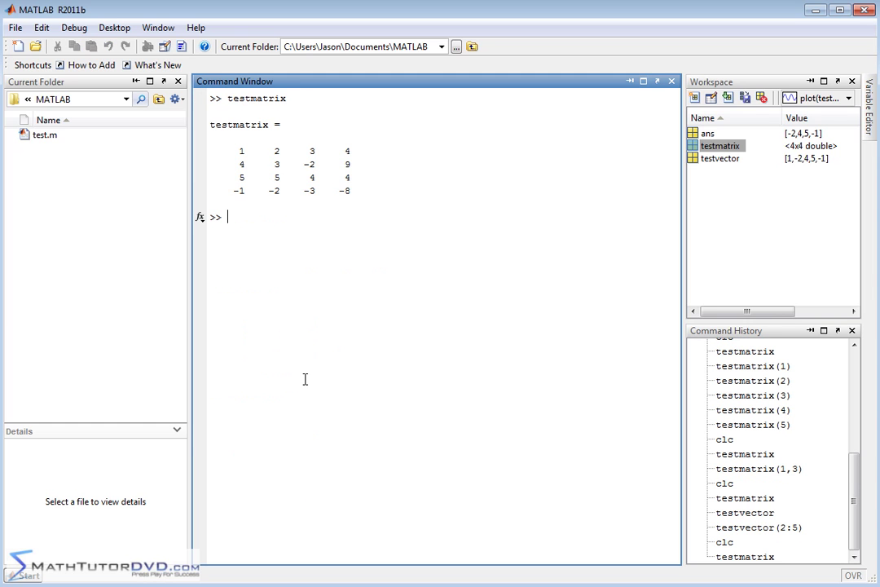
Run testmatrix(2:3,2:3) to get the 2x2 block 3 -2; 5 4
type("testmatrix(")
left_click_drag(275, 164, 311, 163)
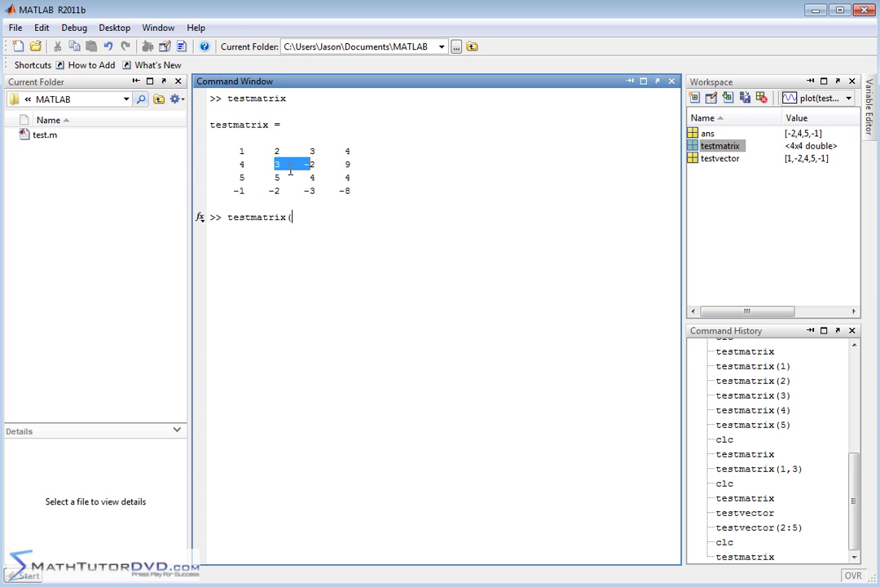
left_click(302, 218)
type("2")
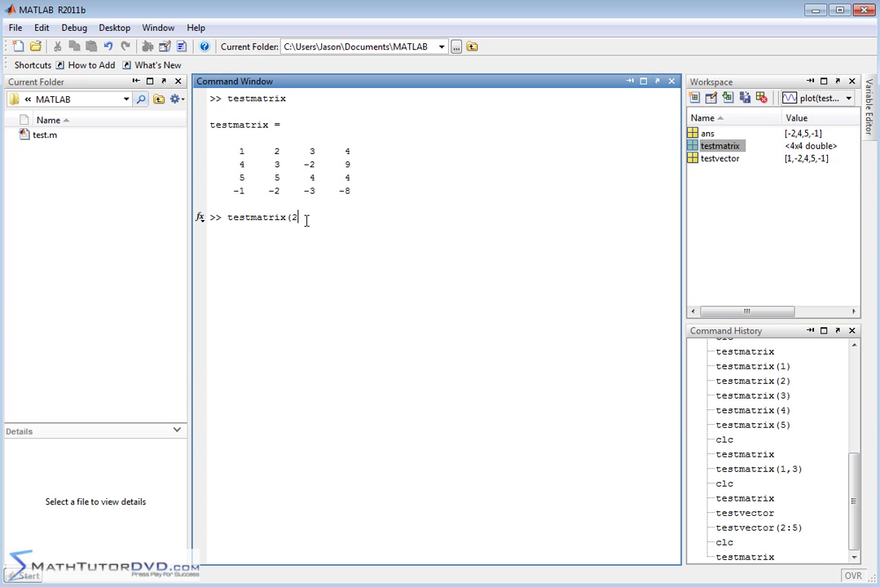
type(":3,")
type("2:3")
type(")")
mouse_move(314, 219)
left_mouse_down()
mouse_move(292, 217)
mouse_move(335, 217)
left_mouse_up()
left_click(310, 217)
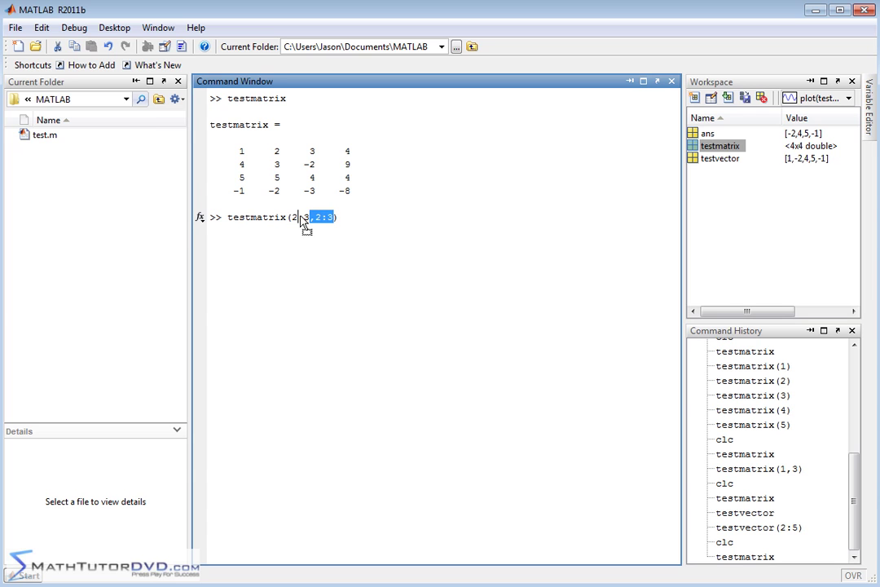
left_click(312, 217)
left_click_drag(311, 217, 291, 217)
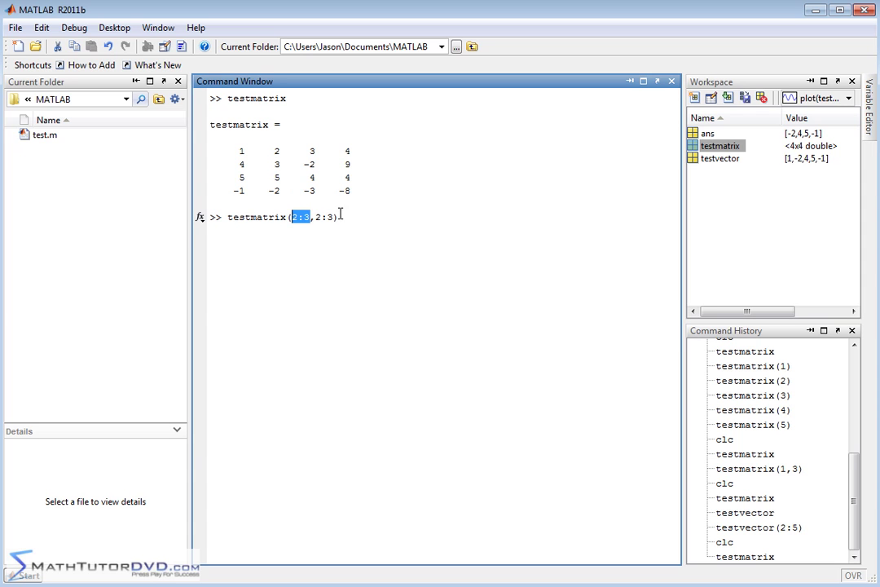
left_click(345, 218)
key("Return")
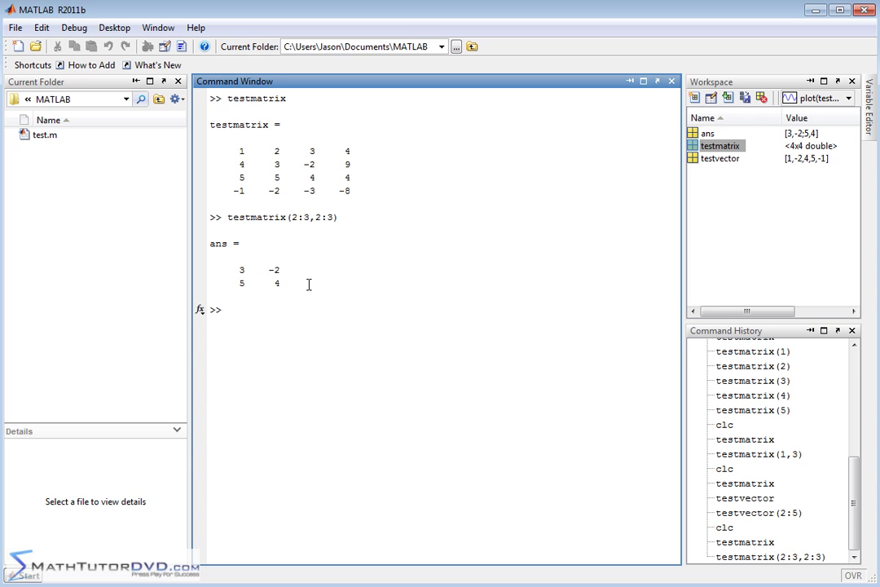
Store testmatrix(2:3,2:3) as submatrix, then clear the Command Window
type("submatrix=")
type("testmatrix(2:3,")
type("2:3)")
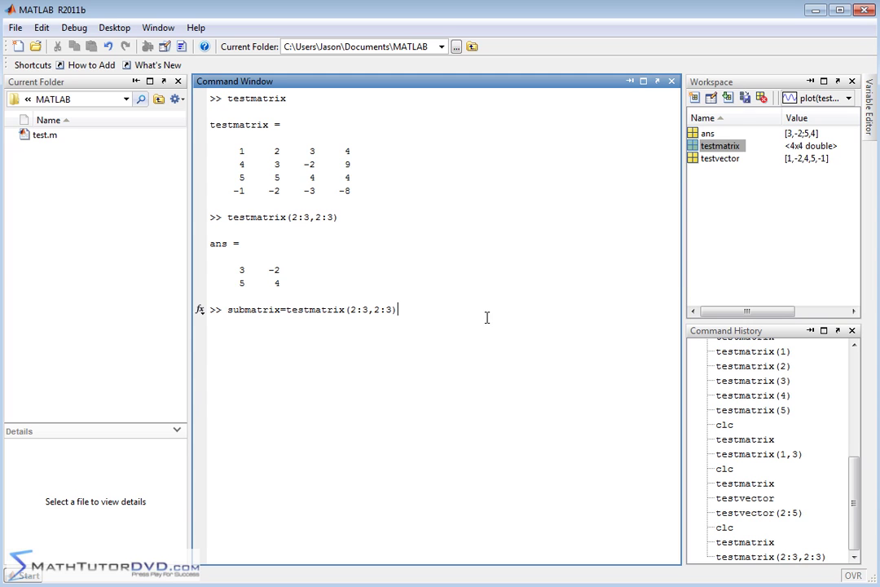
key("Return")
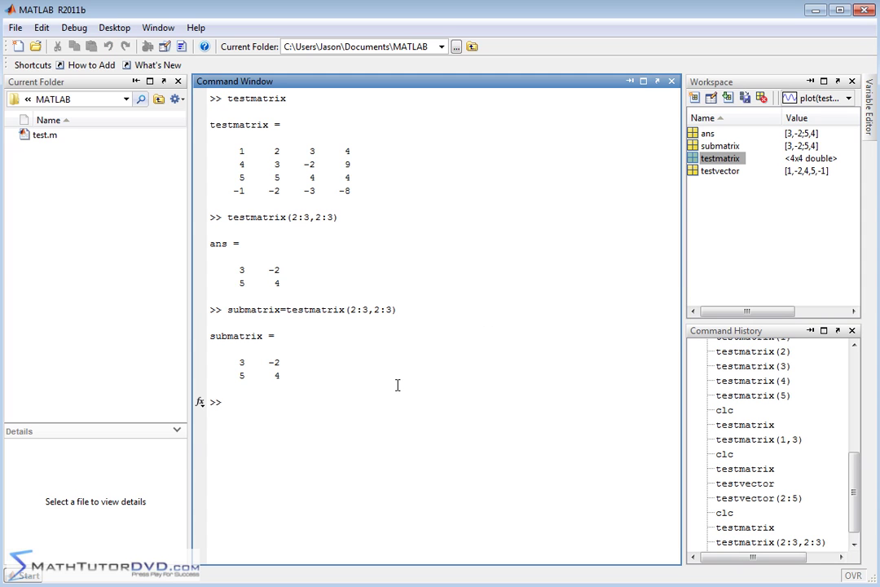
type("clc")
key("Return")
Display submatrix and read its (2,2) element, which returns 4
type("submatrix")
key("Return")
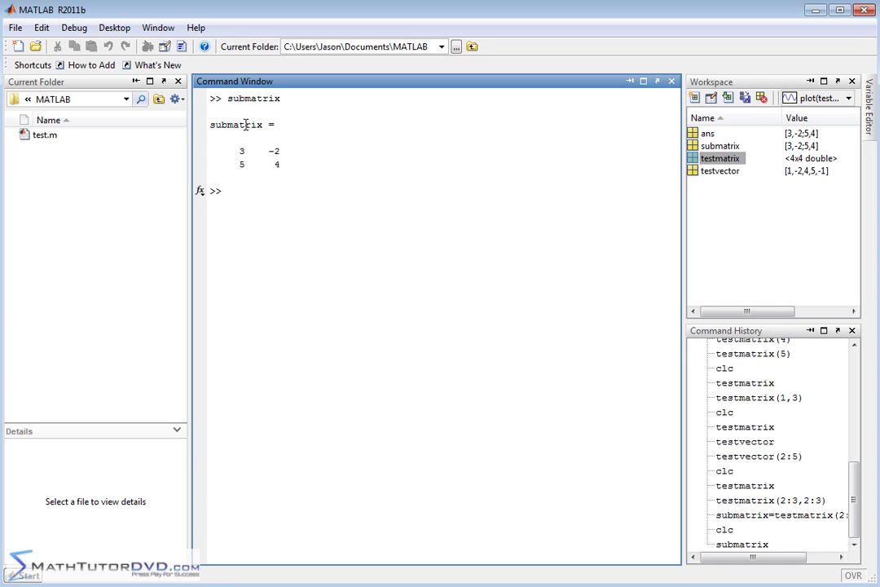
type("submatrix(2,2)")
key("Return")
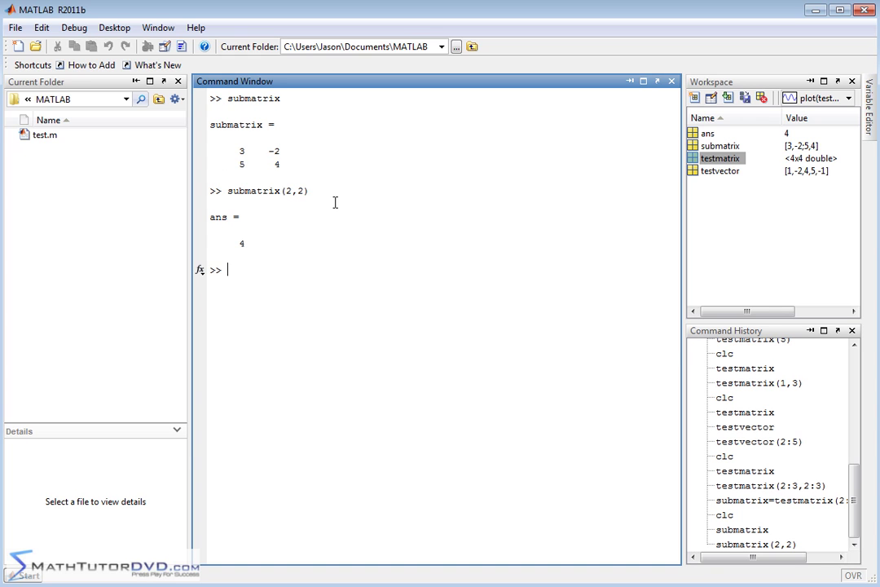
Clear the Command Window and display testmatrix again
type("clc")
key("Return")
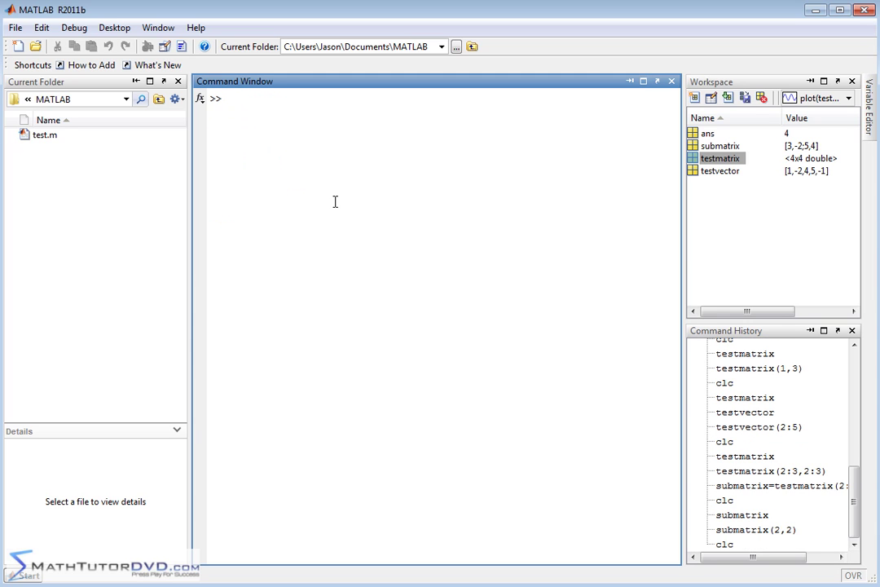
type("testmatrix")
key("Return")
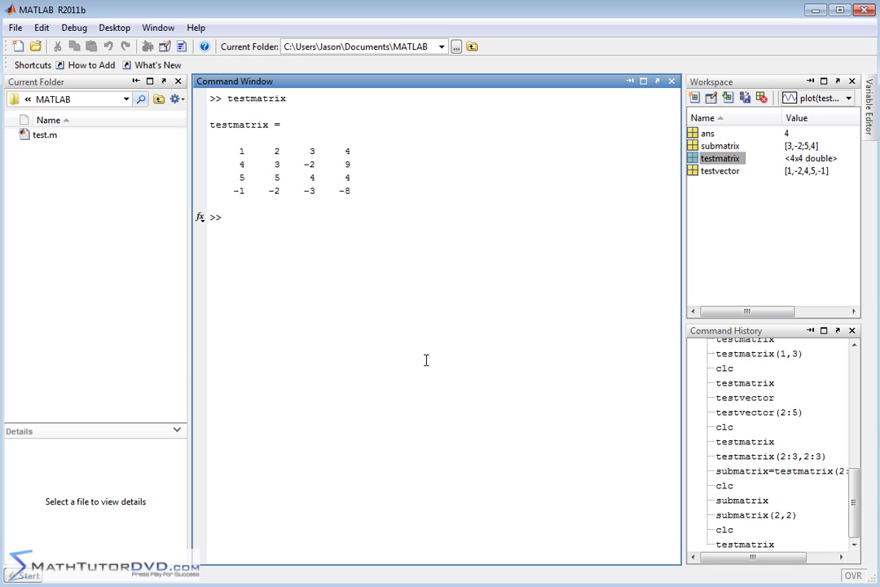
Run testmatrix(2:4,2:4) to get the 3x3 block 3 -2 9; 5 4 4; -2 -3 -8
type("testmatrix(")
left_click_drag(276, 164, 344, 164)
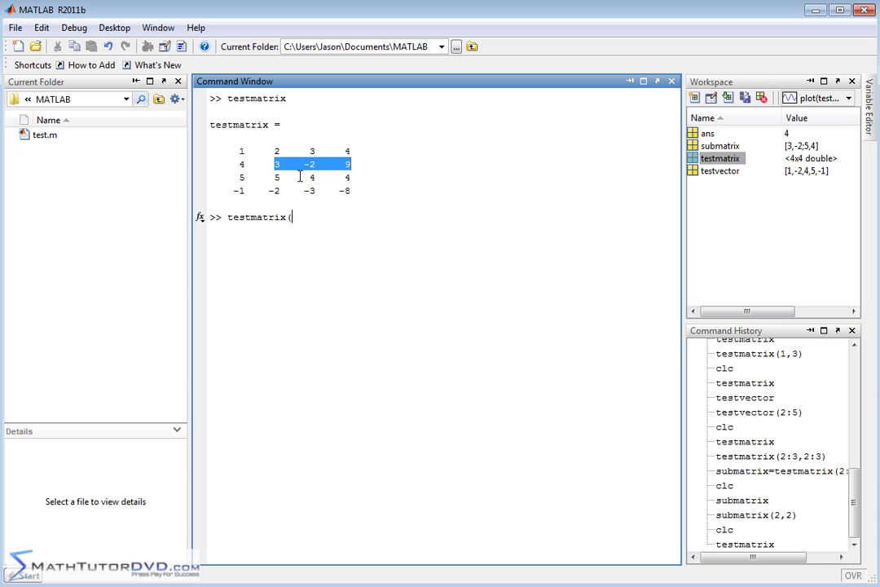
left_click_drag(275, 176, 358, 181)
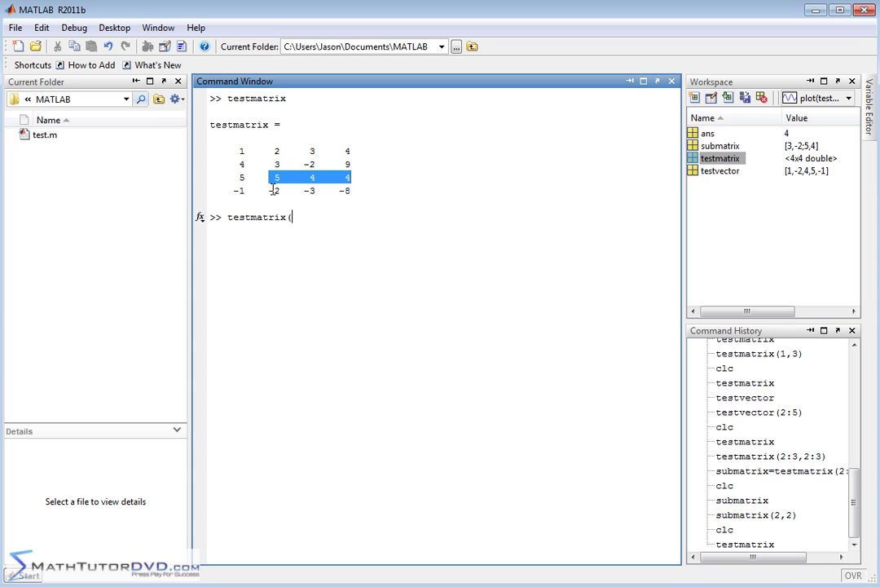
left_click_drag(274, 190, 352, 192)
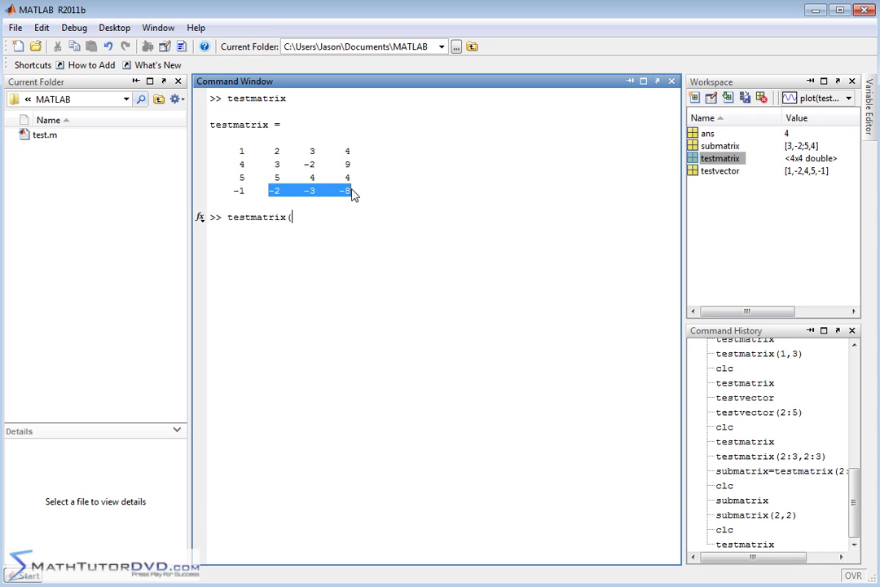
left_click(317, 216)
type("2:4,2:4")
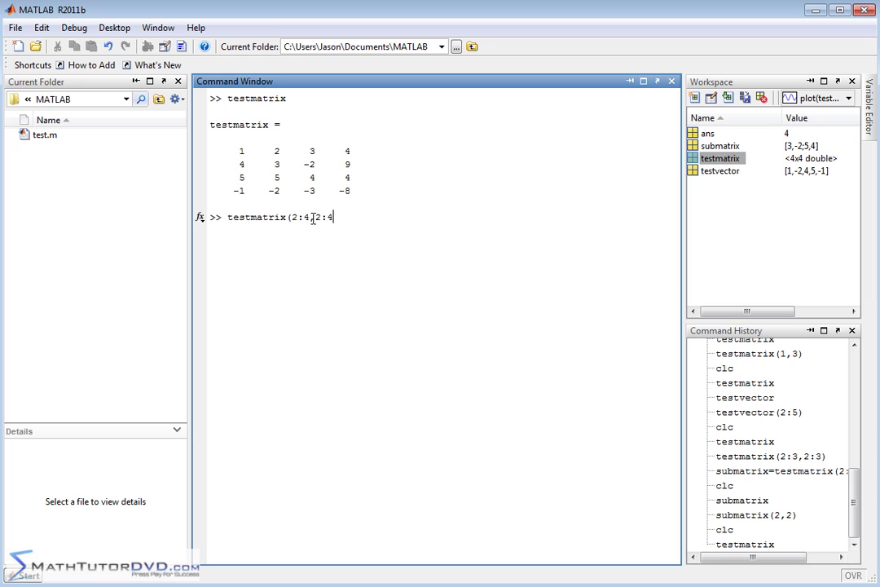
type(")")
key("Return")
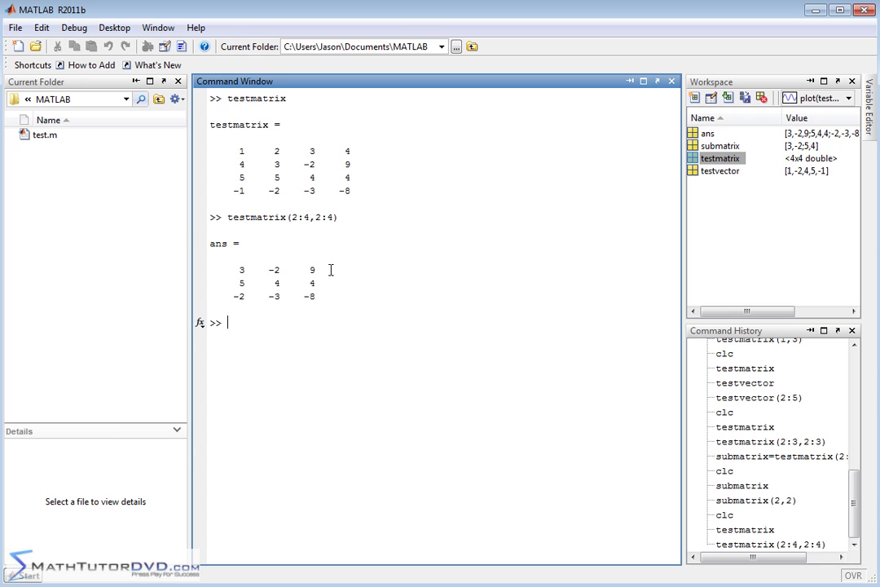
Edit the recalled command to testmatrix(2:4,2:3), giving the 3x2 block 3 -2; 5 4; -2 -3
key("Up")
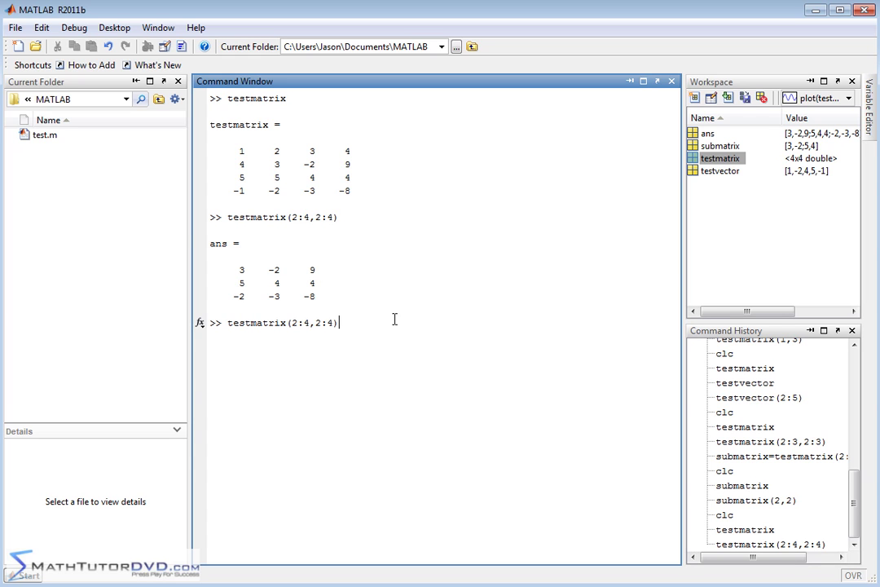
key("Left")
type("3")
key("Return")
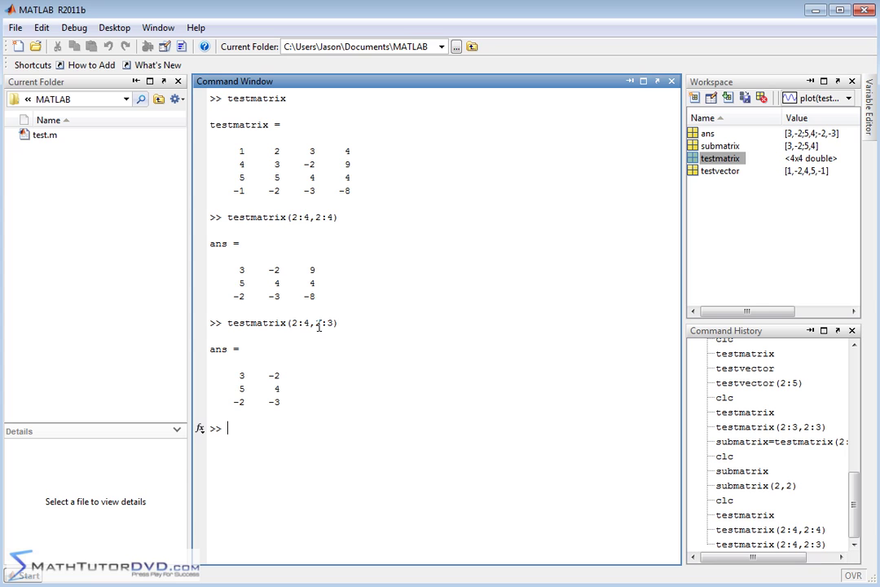
mouse_move(269, 164)
left_mouse_down()
mouse_move(317, 164)
mouse_move(319, 177)
left_mouse_up()
left_click_drag(265, 191, 316, 190)
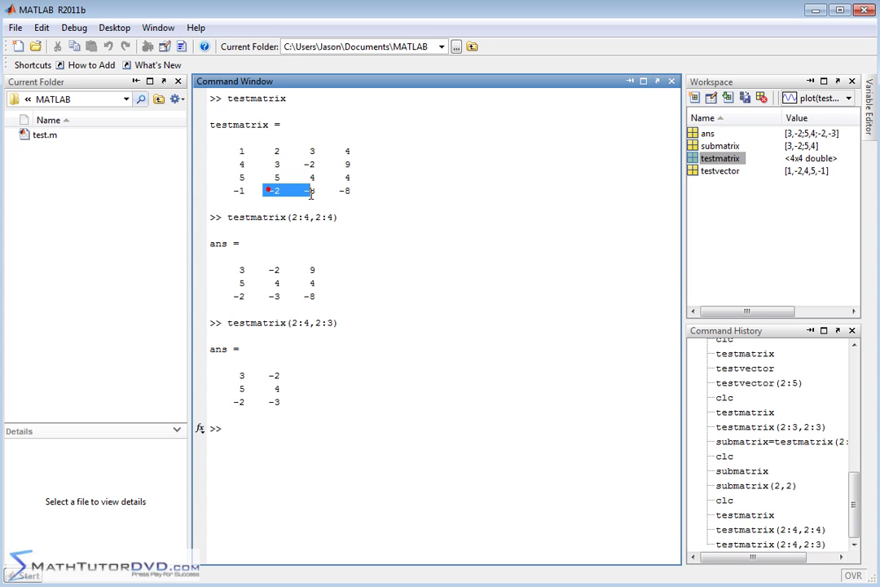
left_click(322, 326)
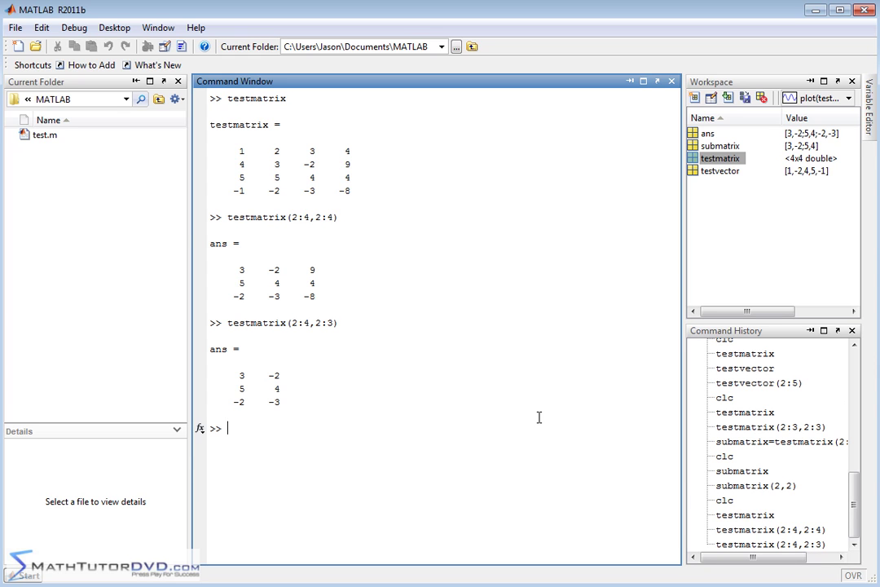
Enter AnotherMatrix=1 at the command line to create the scalar variable
left_click(259, 430)
type("[3")
type("223 32 342 342 34 234")
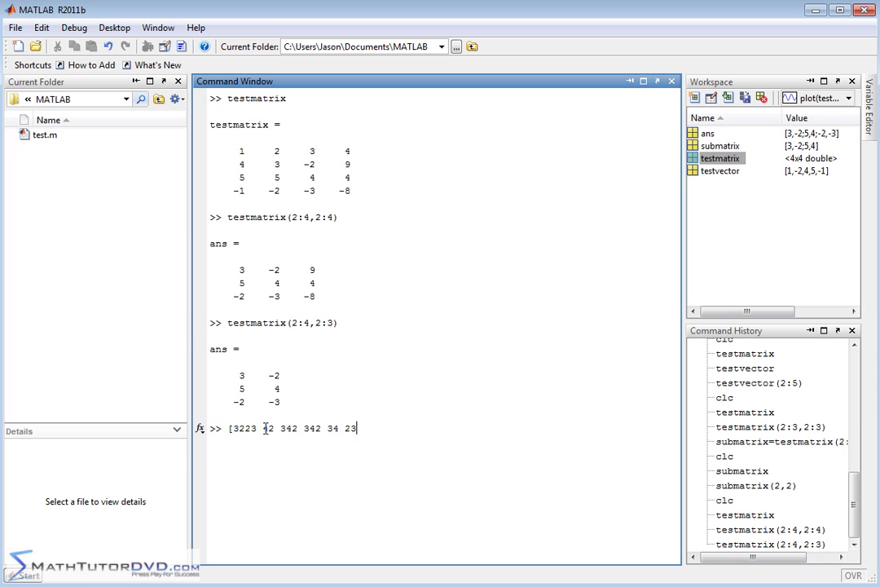
key("BackSpace")
key("BackSpace")
key("BackSpace")
key("BackSpace")
key("BackSpace")
key("BackSpace")
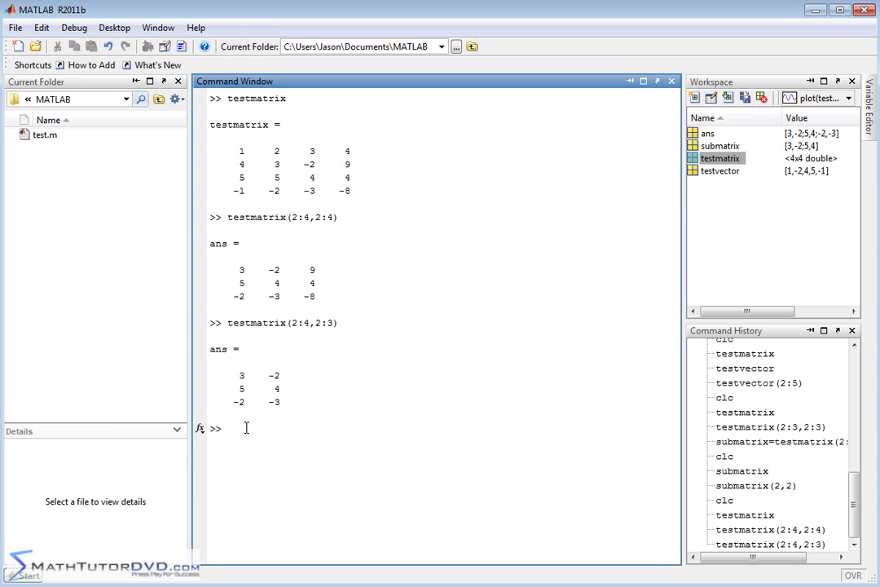
type("anothermatrix")
double_click(318, 428)
type("AnotherMatrix")
key("Return")
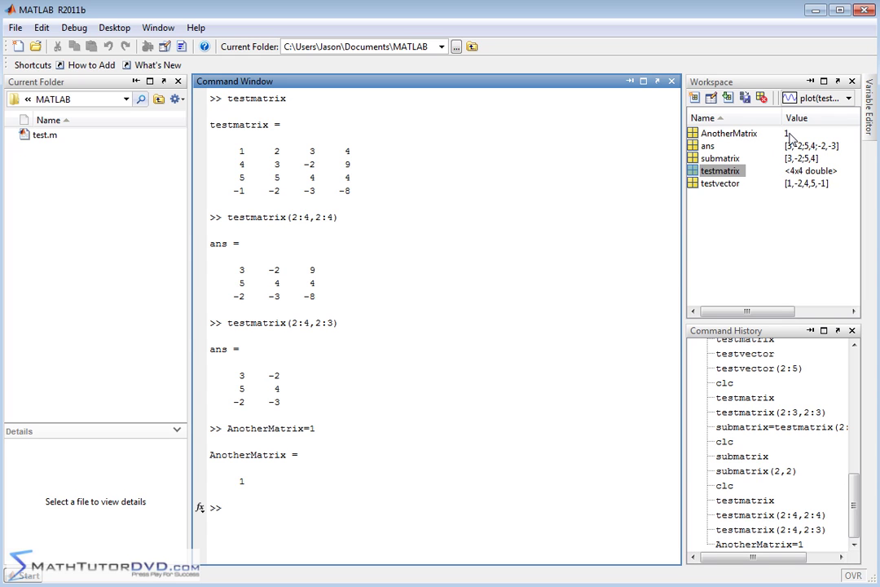
left_click(736, 137)
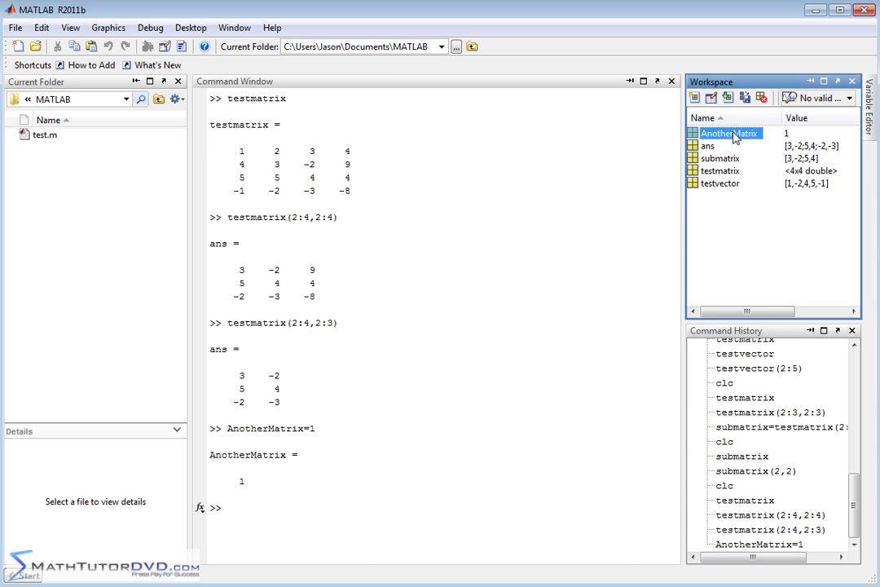
double_click(736, 137)
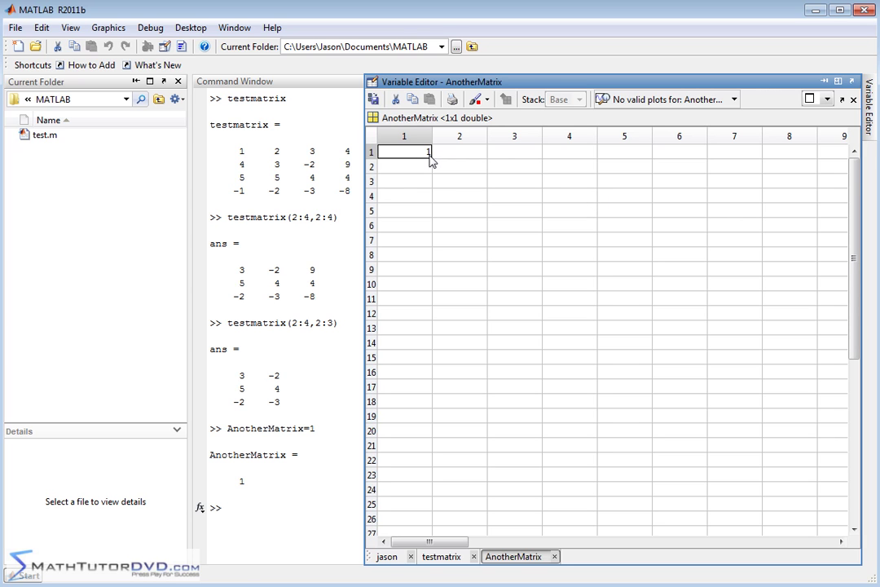
left_click(825, 82)
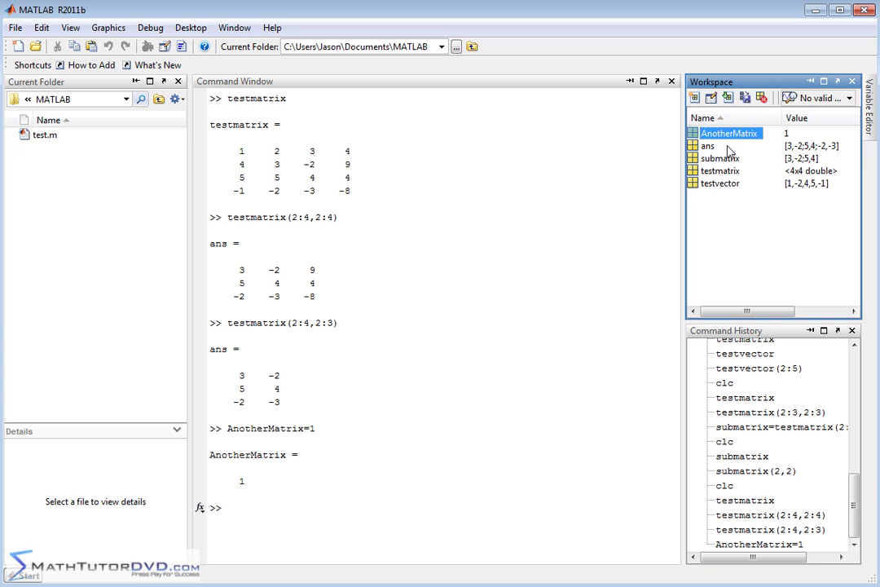
left_click(707, 146)
left_click(720, 158)
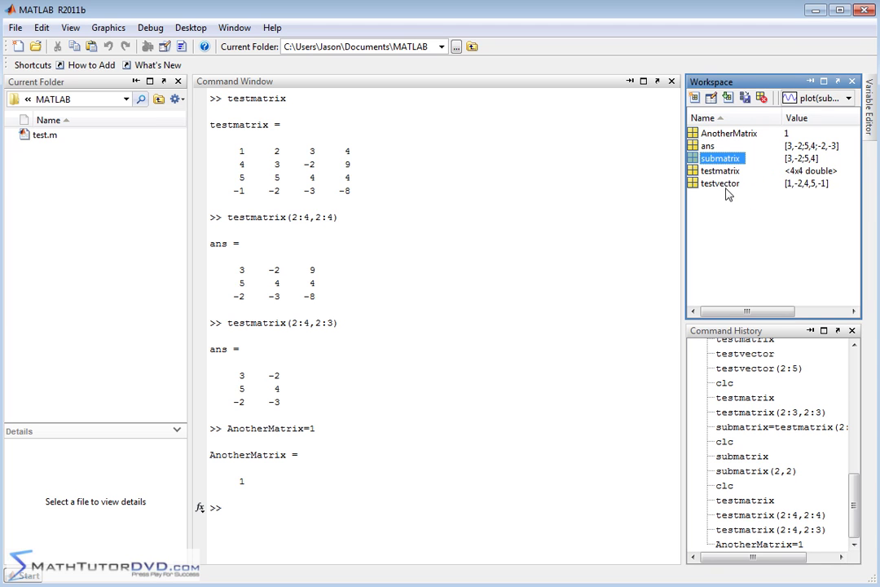
left_click(723, 171)
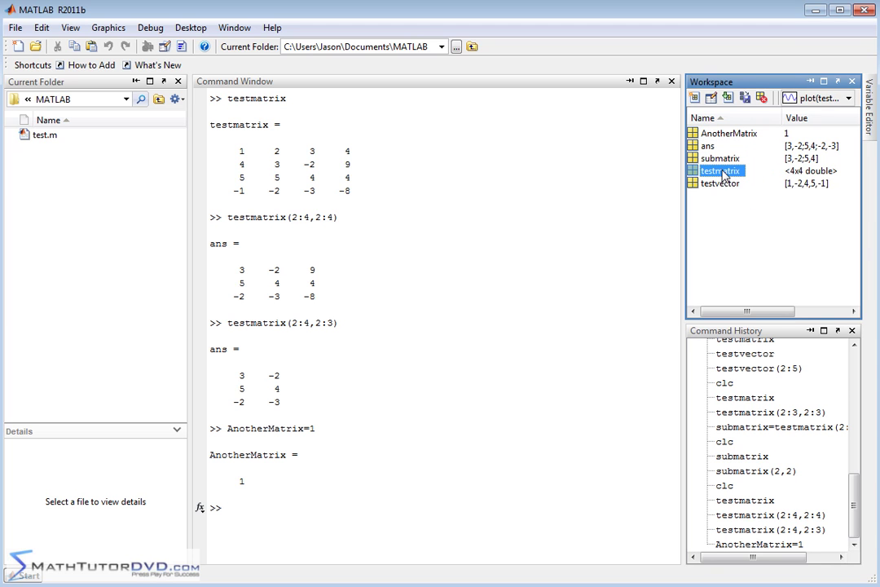
double_click(723, 172)
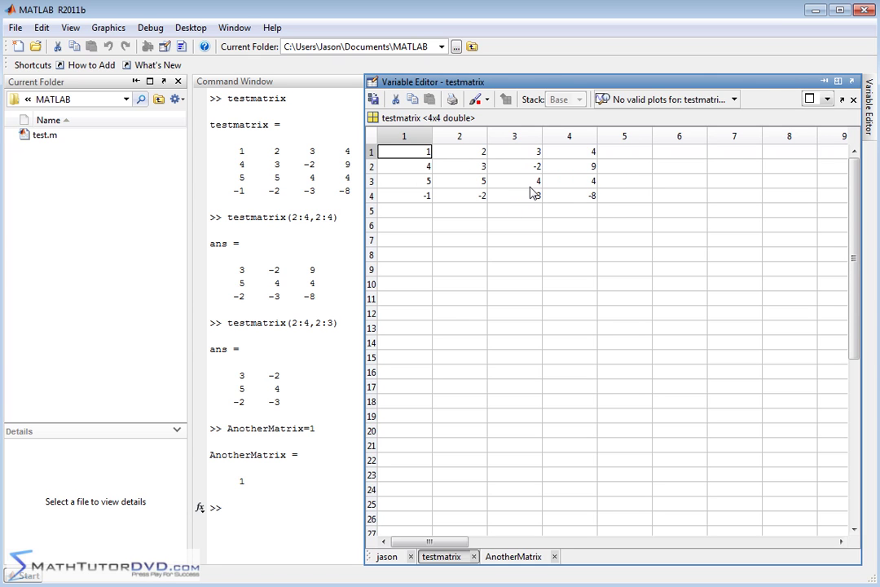
key("Right")
key("Right")
key("Down")
key("Down")
key("Left")
key("Left")
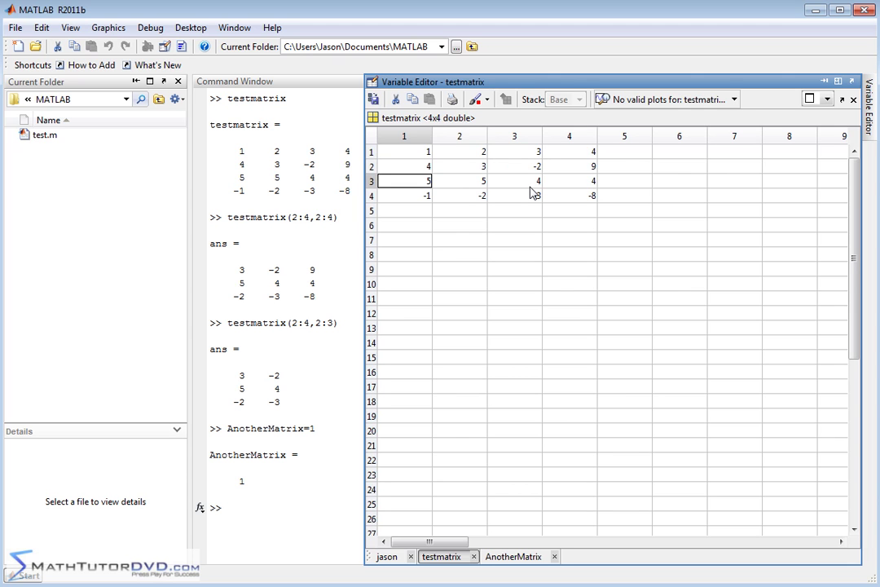
key("Right")
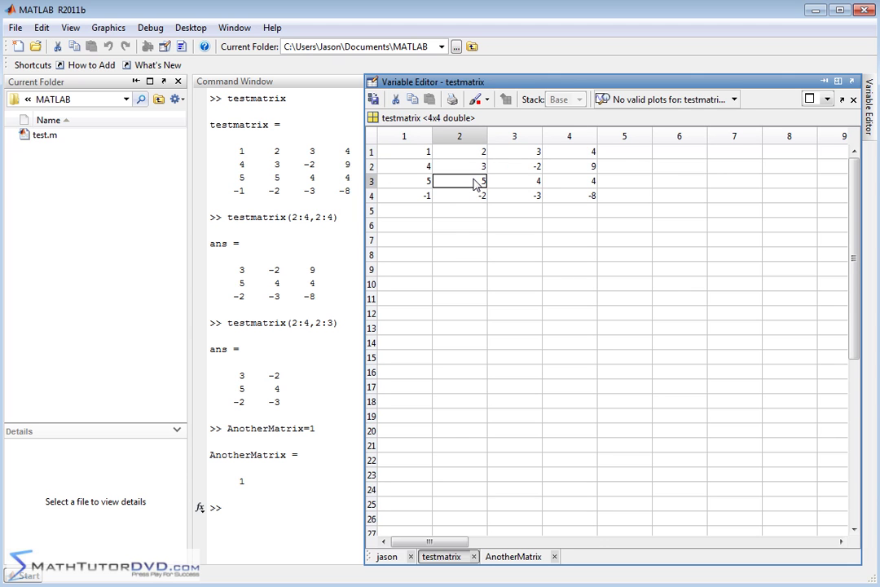
left_click(852, 80)
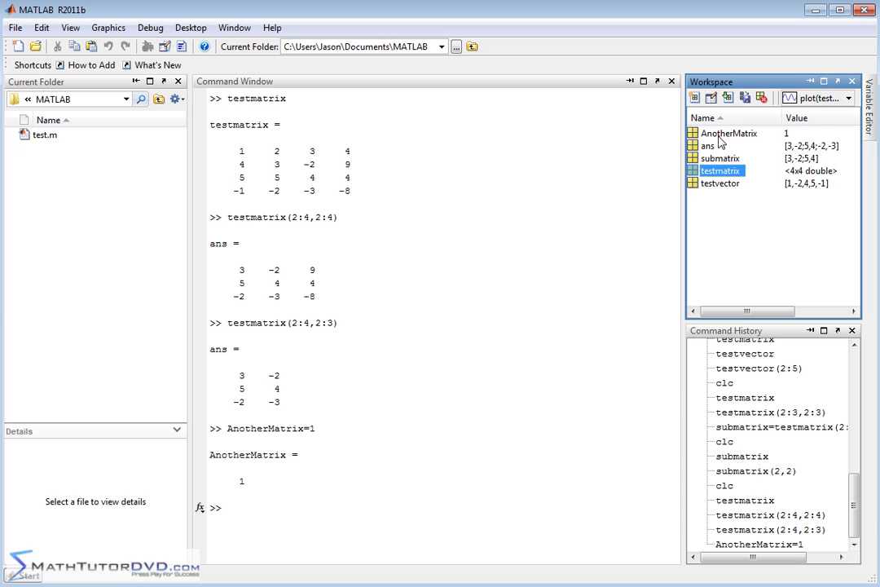
left_click(721, 139)
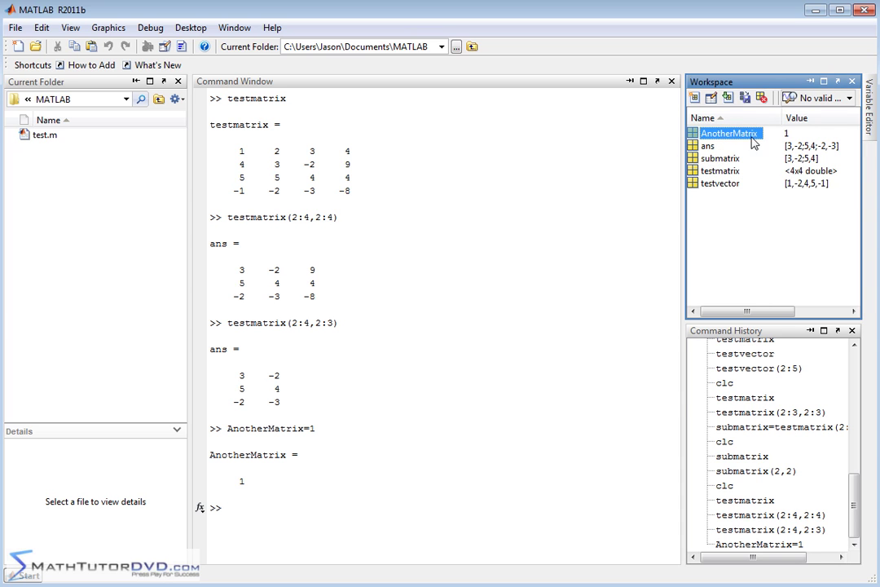
Open AnotherMatrix in the Variable Editor and fill row 1 with 1 5 6 -17
double_click(730, 134)
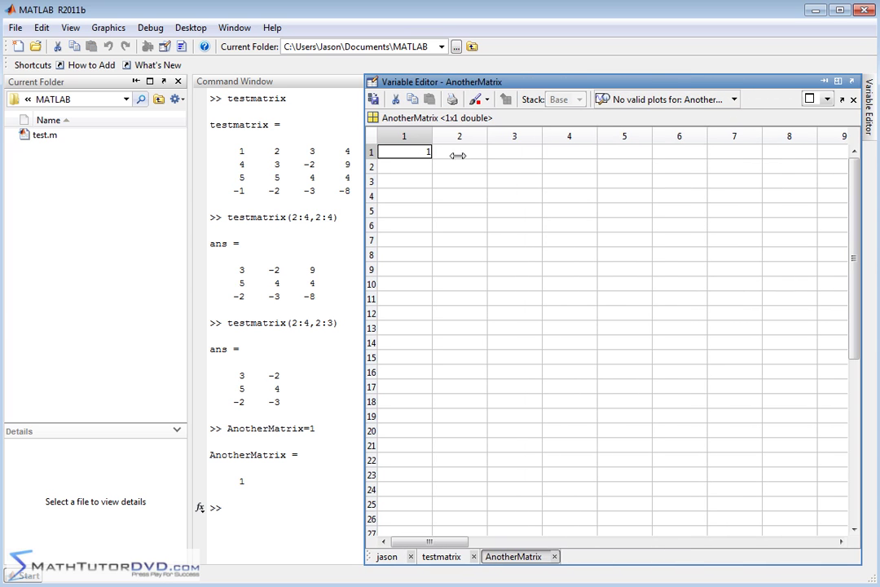
left_click(461, 150)
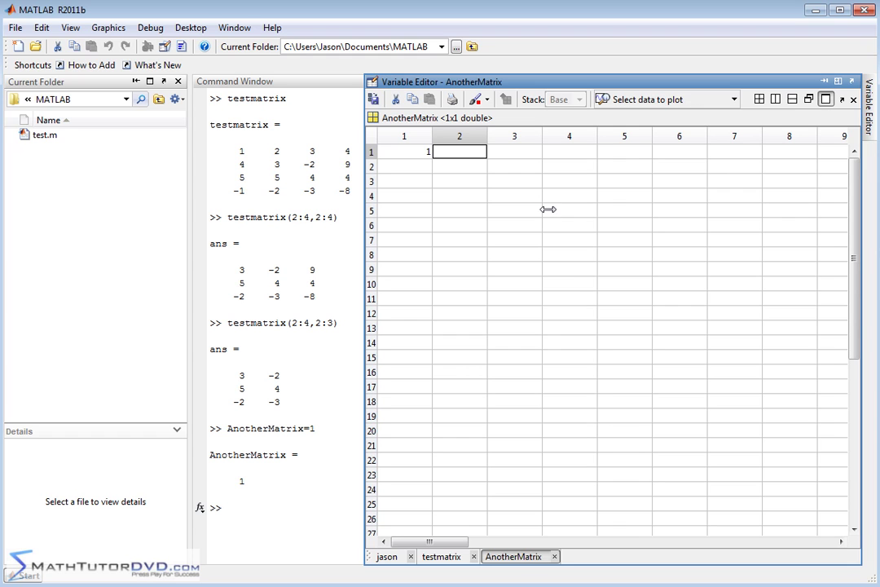
type("5")
key("Tab")
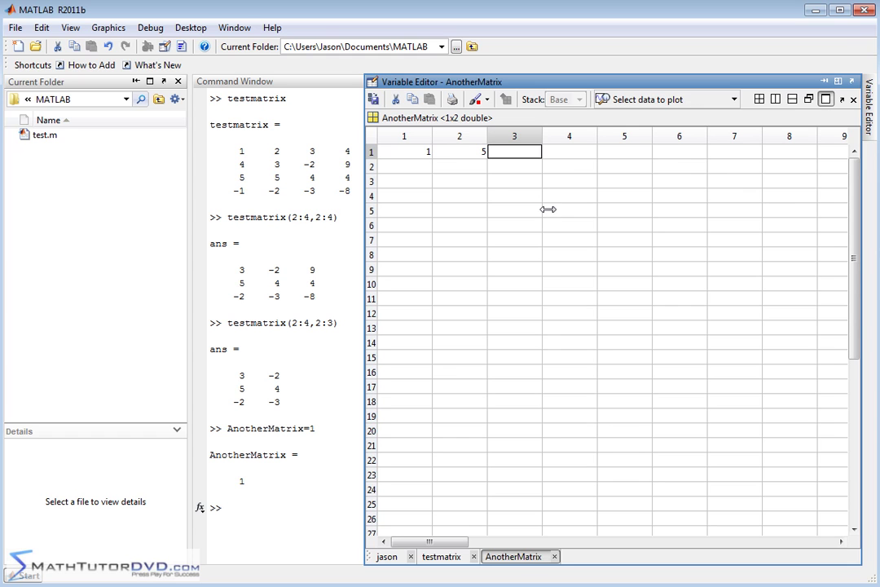
type("6")
key("Return")
key("Up")
key("Right")
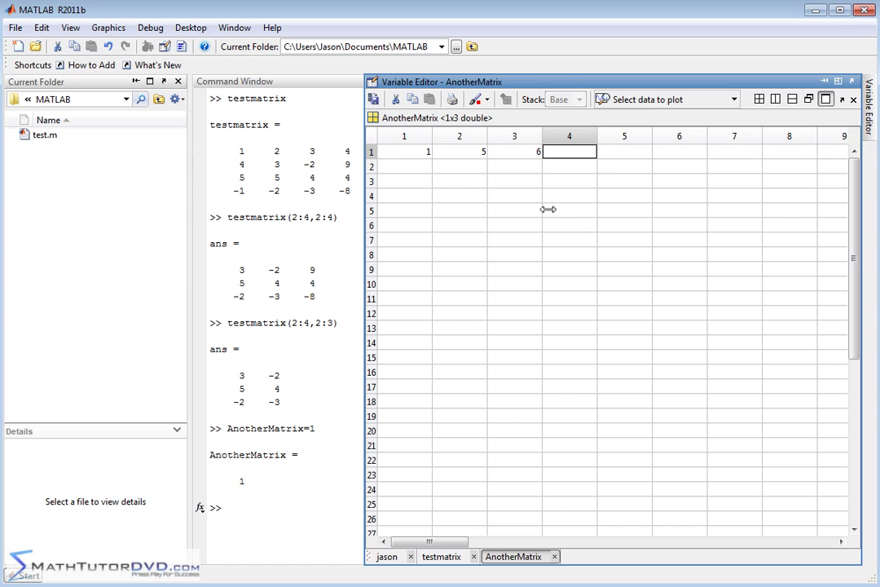
key("Return")
Fill row 2 of AnotherMatrix with 2 9 -2 4
key("Left")
key("Left")
key("Left")
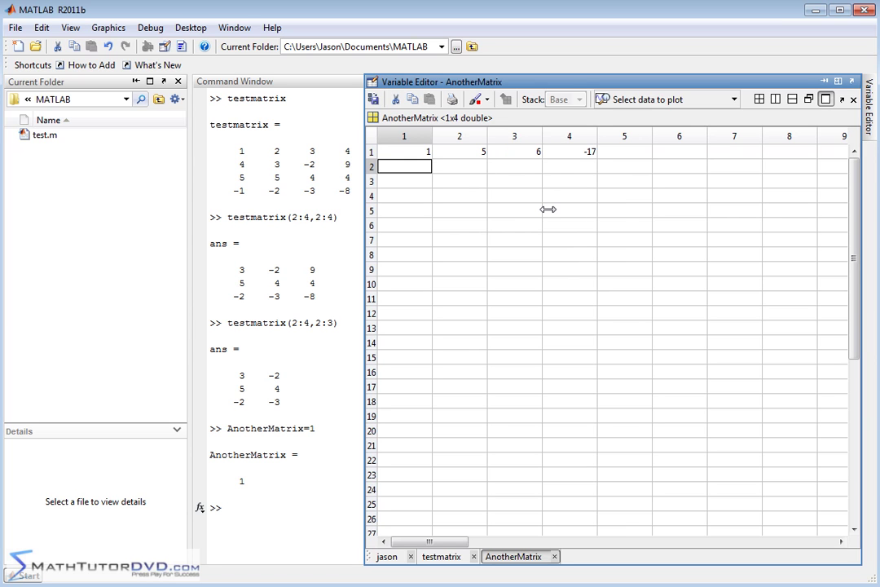
key("Tab")
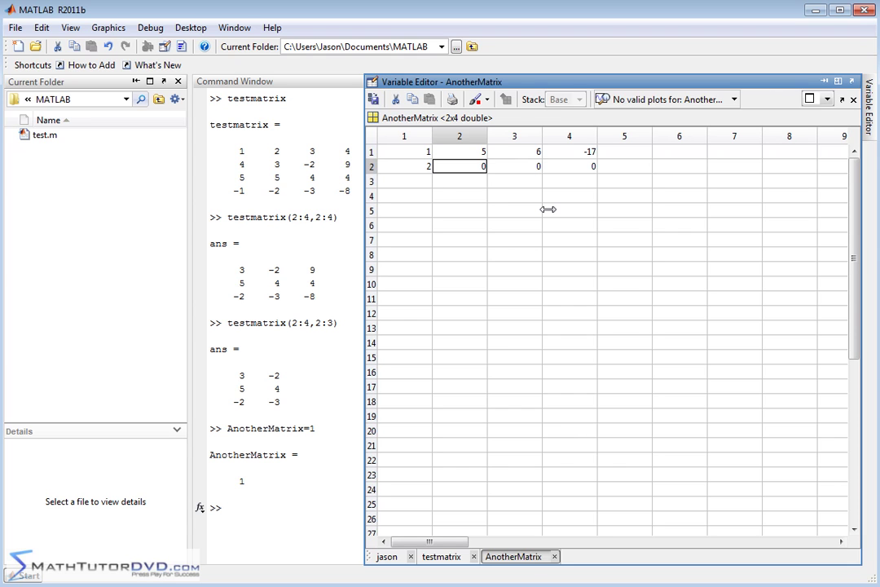
key("Return")
key("Up")
key("Right")
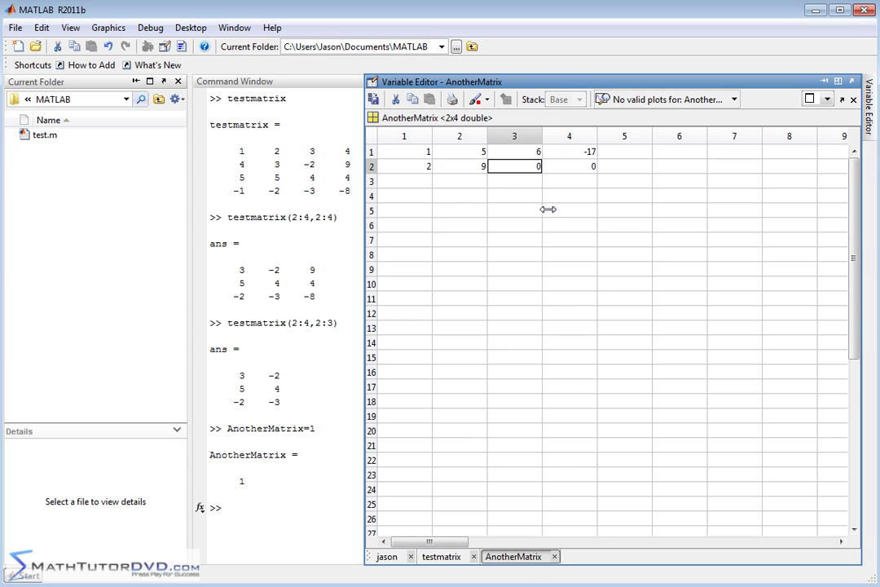
key("Return")
key("Up")
key("Right")
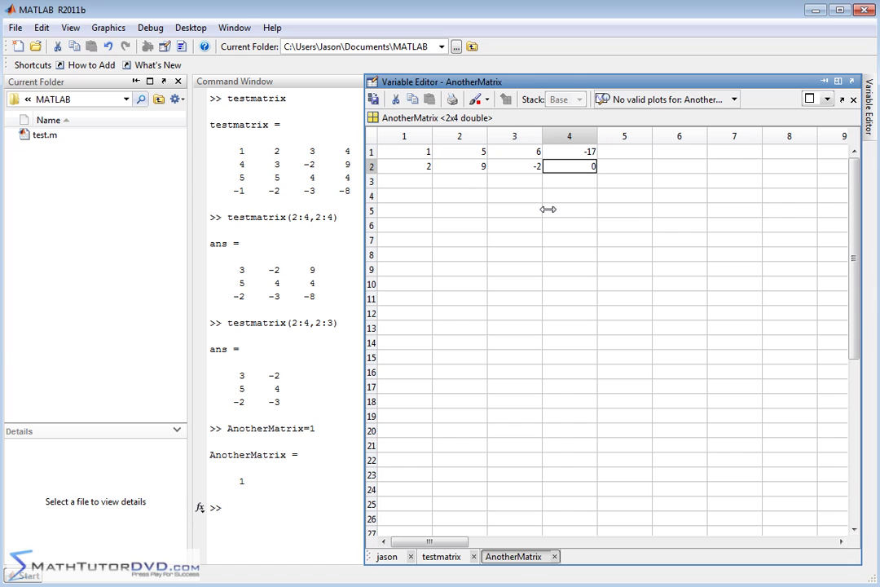
key("Return")
Fill row 3 of AnotherMatrix with 10 0 1 0
key("Left")
key("Left")
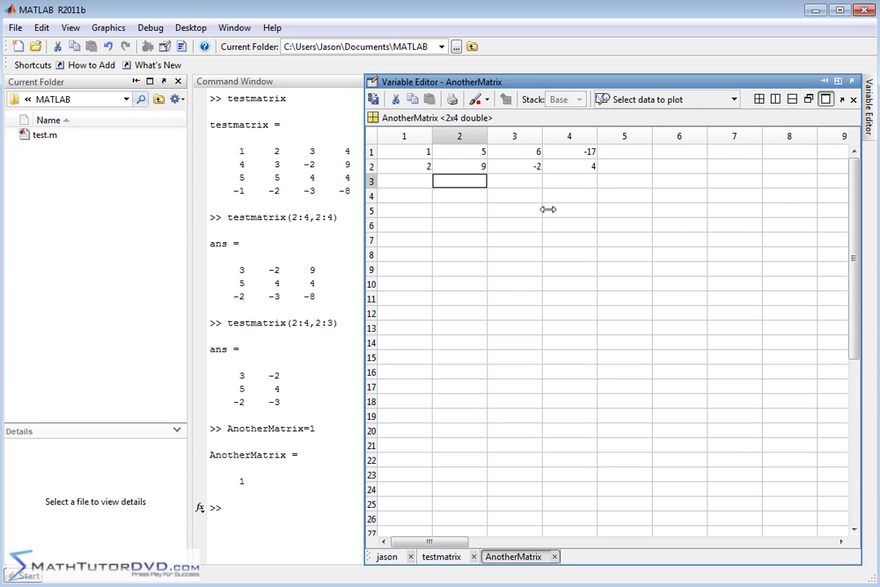
key("Left")
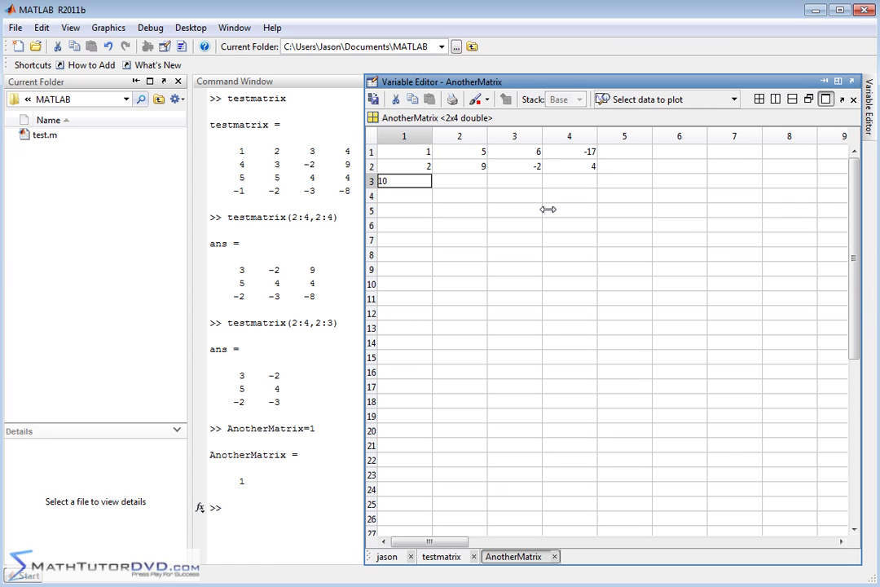
key("Tab")
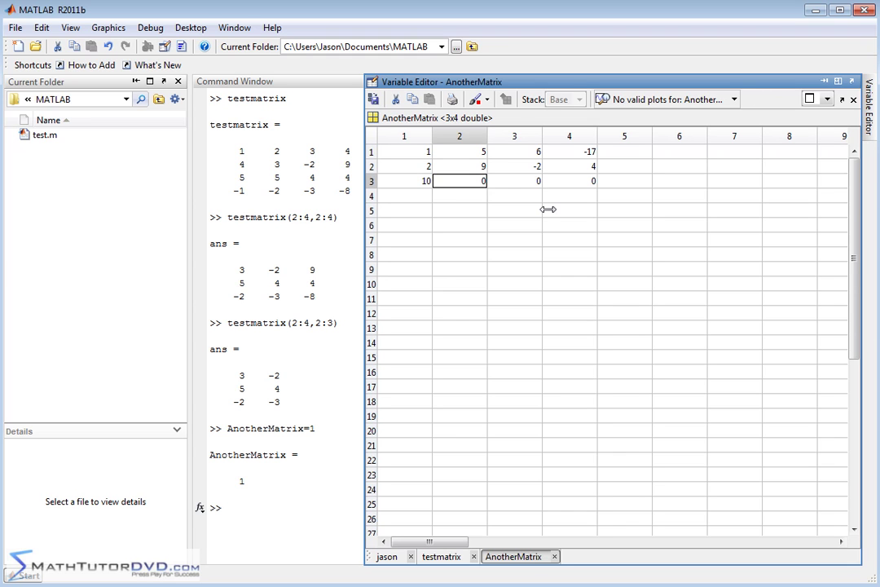
key("Tab")
type("1")
key("Return")
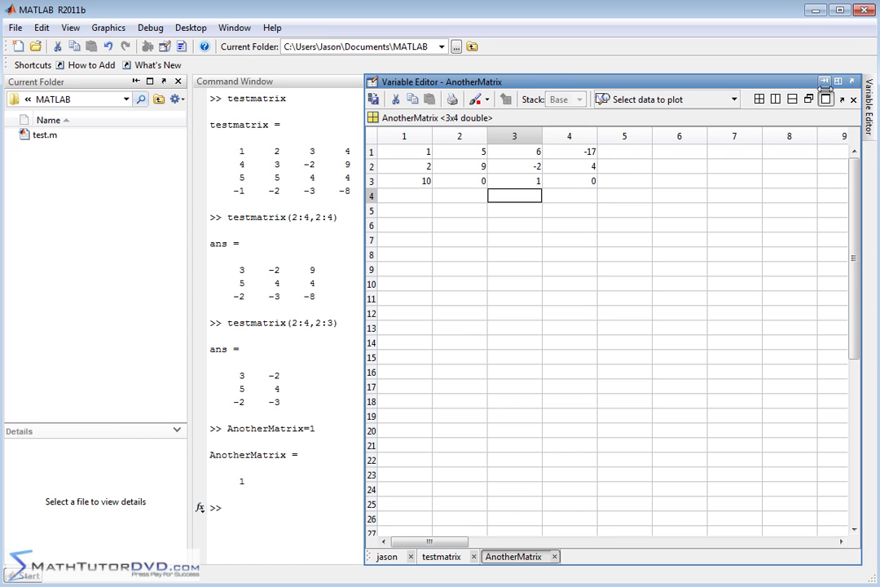
Close the Variable Editor and display AnotherMatrix, showing 1 5 6 -17; 2 9 -2 4; 10 0 1 0
left_click(825, 81)
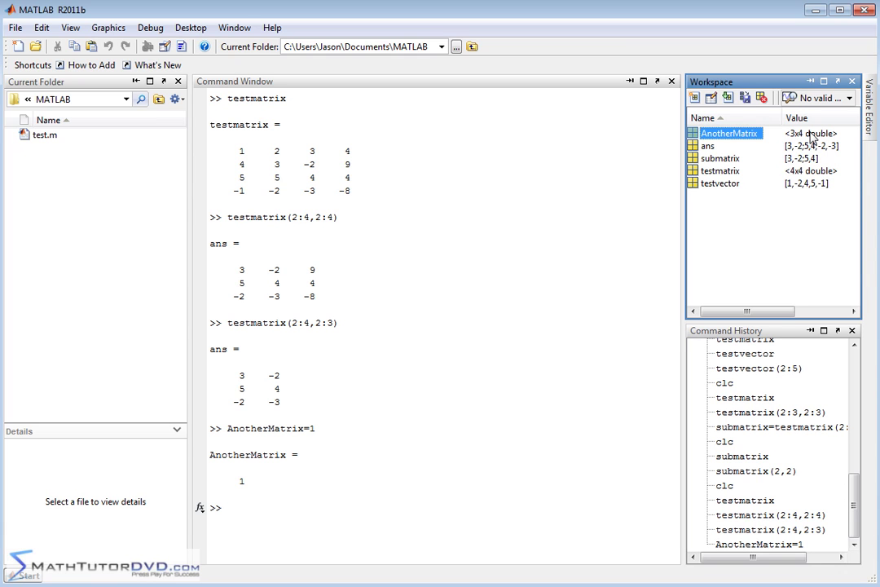
left_click(269, 507)
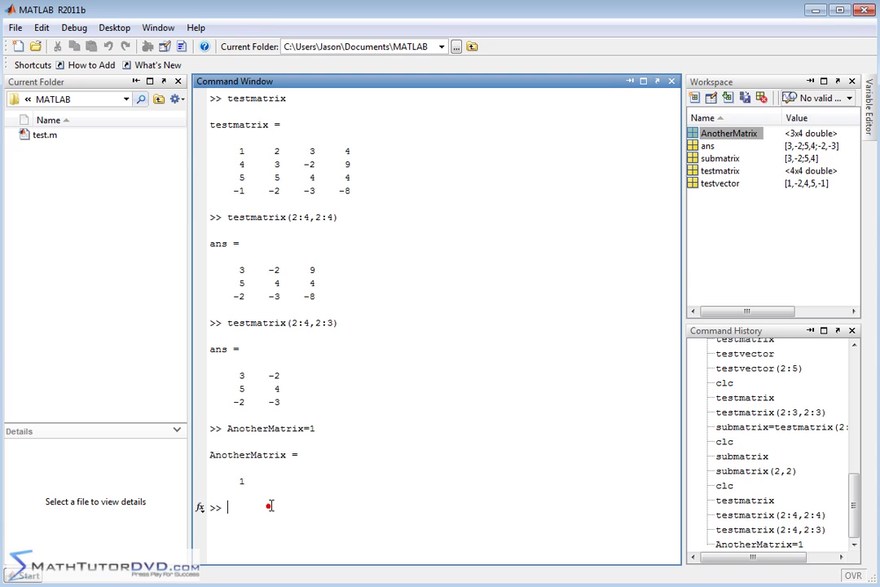
type("AnotherMatrix")
key("Return")
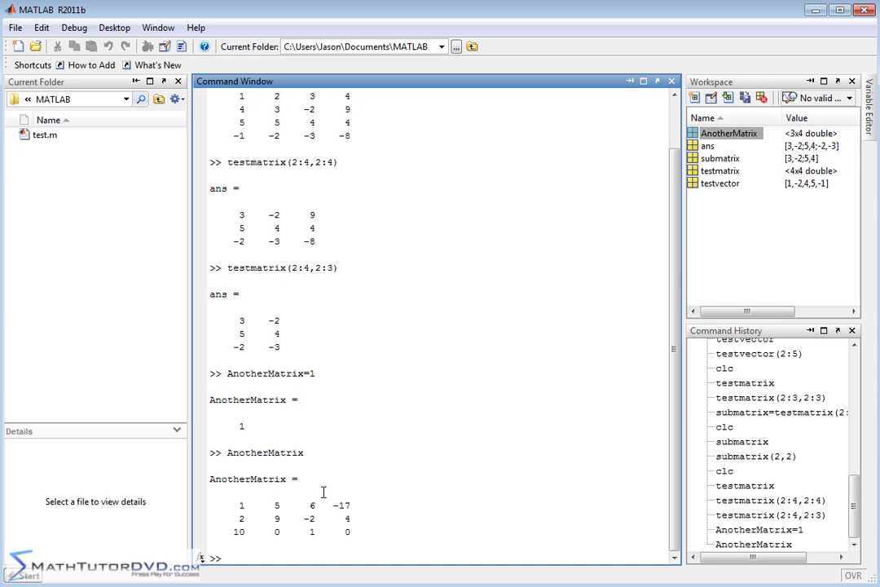
Enter jason=[2 3 43 5;5 6 7 8;8 7 6 5] to create the matrix
type("jason=[2 3 43 5;")
type("5 6 7 8")
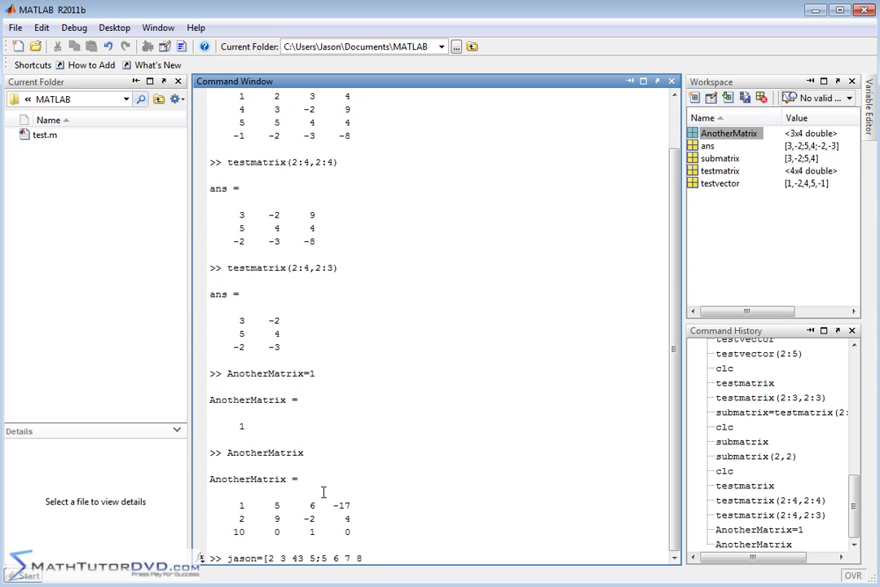
type(";")
type("8 7 6 5]")
key("Return")
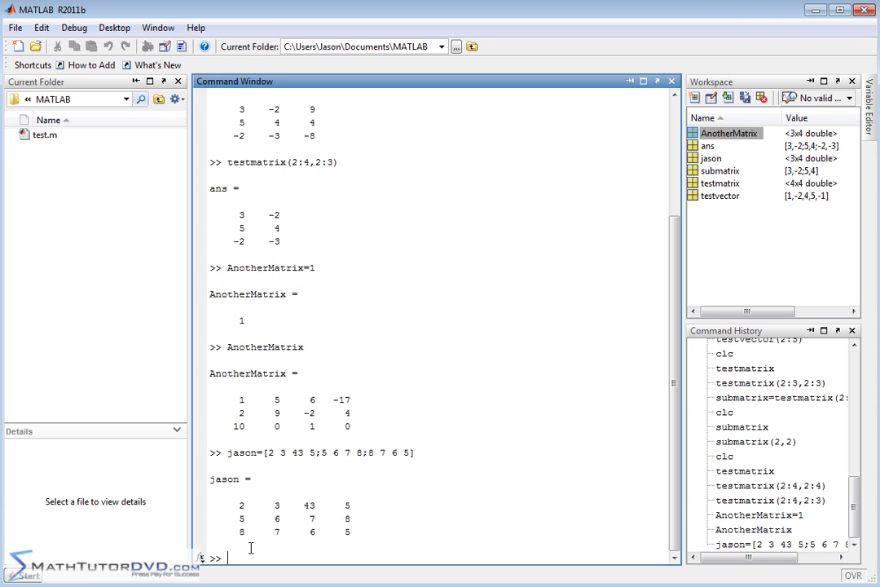
In the Variable Editor, give jason a fourth row of 10, 0, -1, 0
left_click(713, 160)
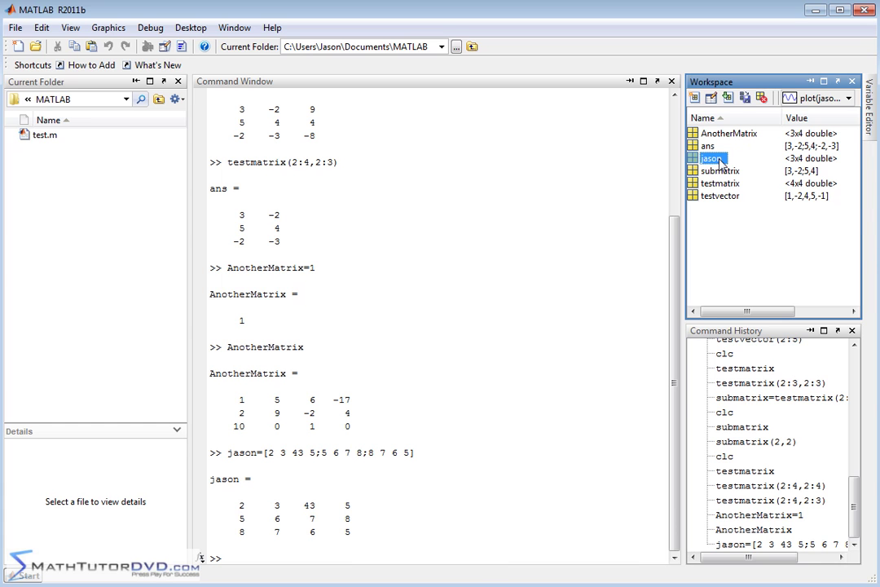
double_click(718, 162)
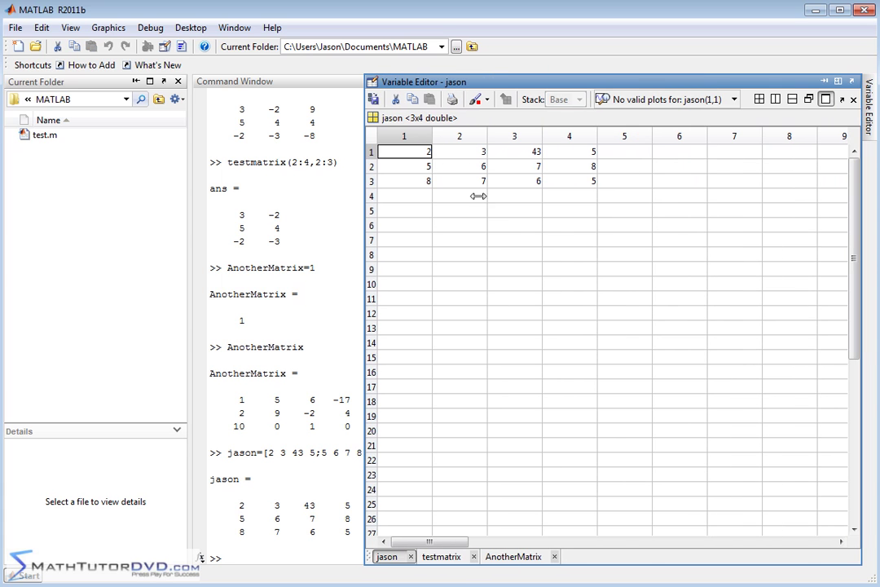
left_click(402, 196)
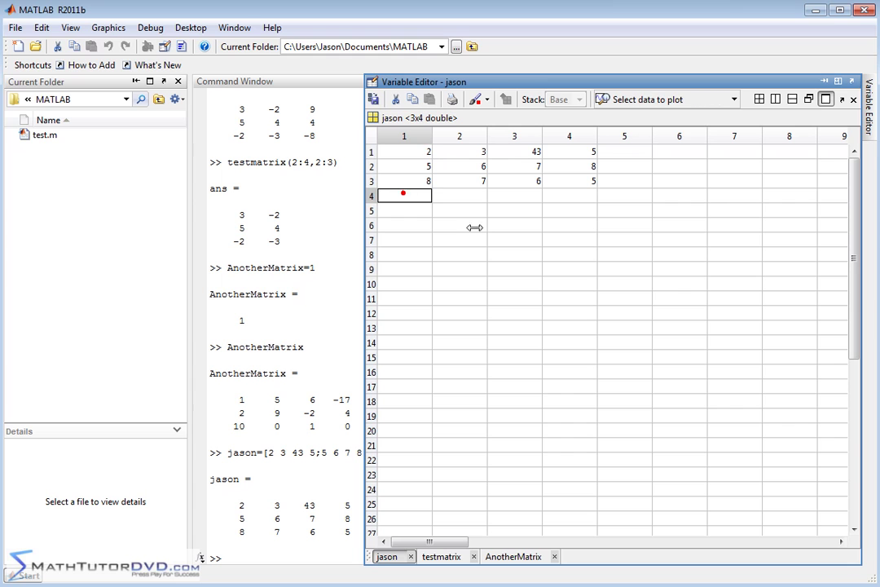
type("10")
key("Return")
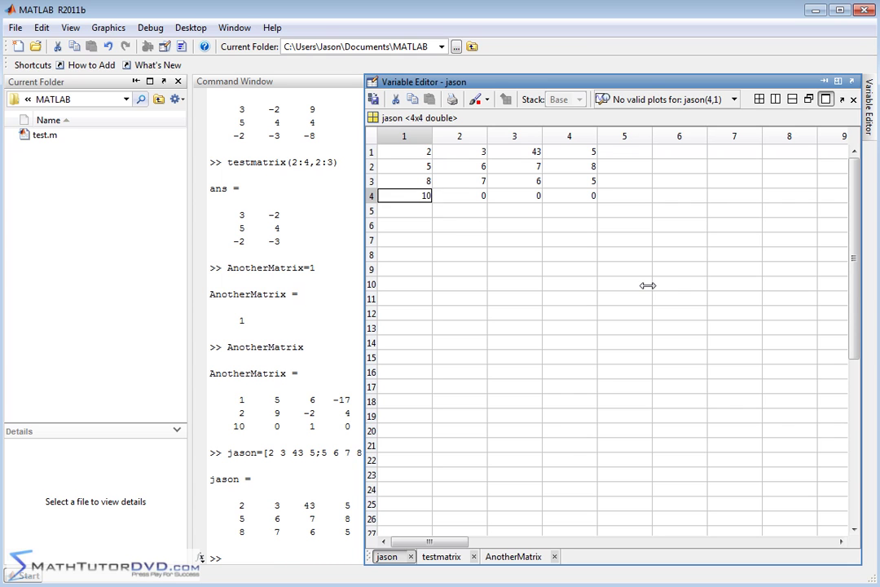
key("Tab")
key("Tab")
key("Return")
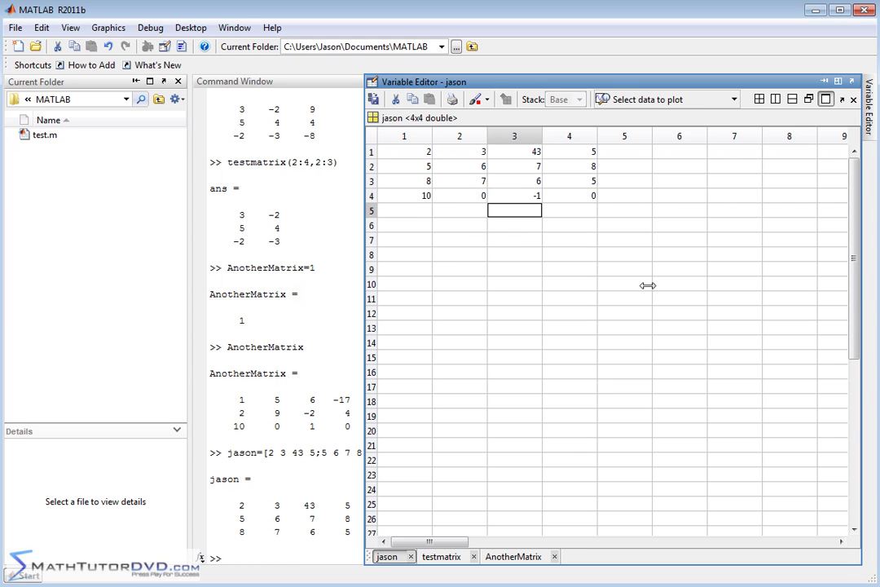
Print the 4x4 jason matrix at the command line, then reopen it in the Variable Editor grid
left_click(852, 81)
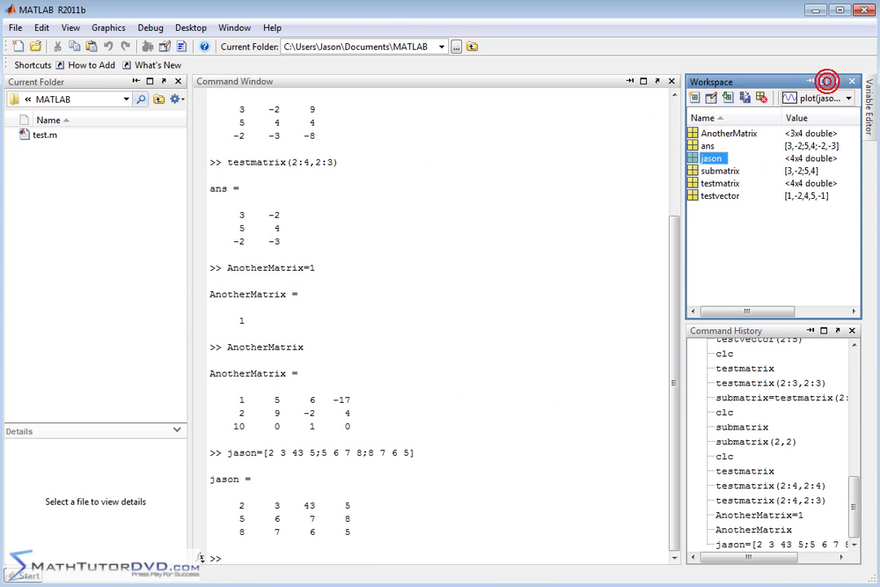
left_click(245, 555)
type("jason")
key("Return")
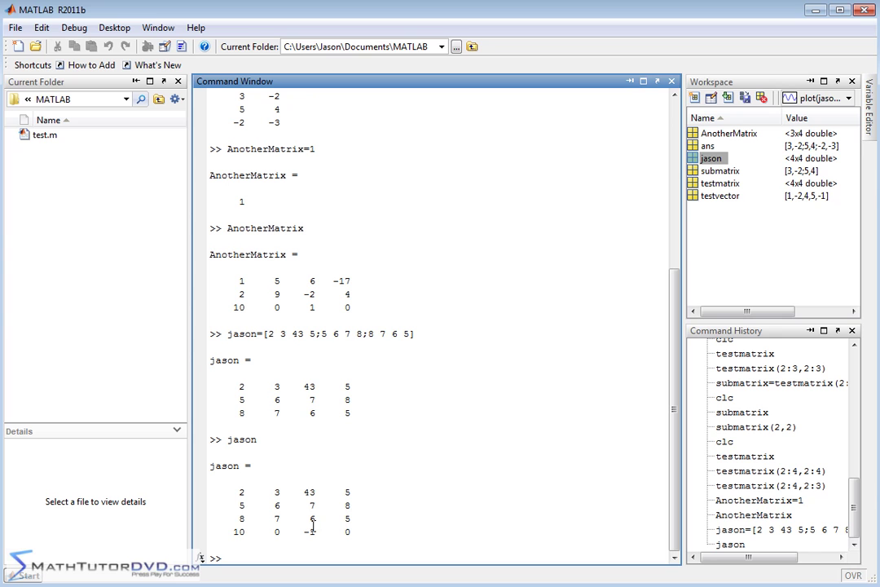
double_click(728, 160)
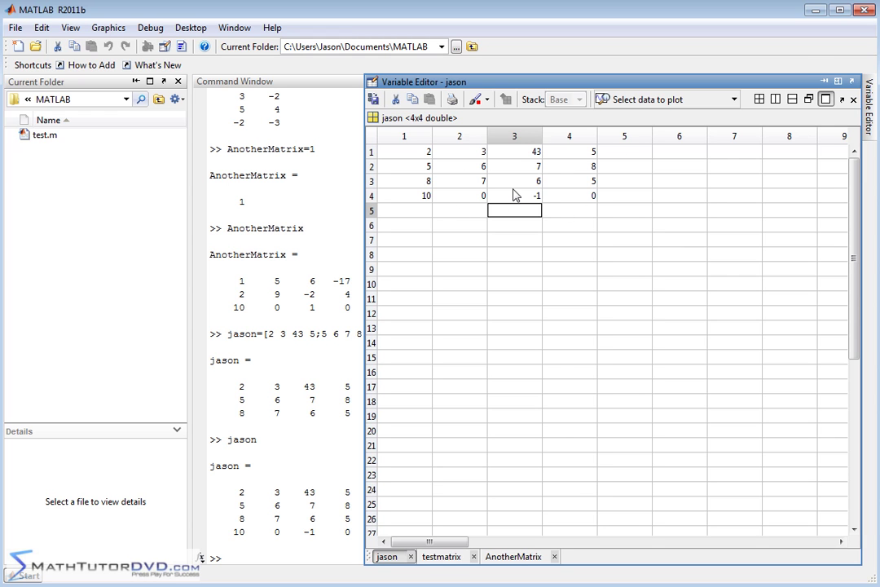
Close the jason grid and clear the Command Window with clc
left_click(825, 82)
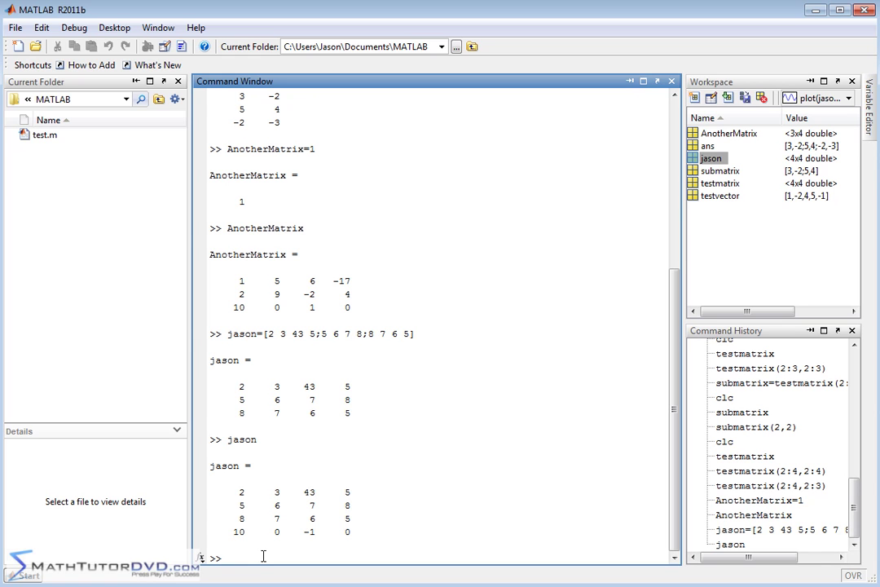
type("clc")
key("Return")
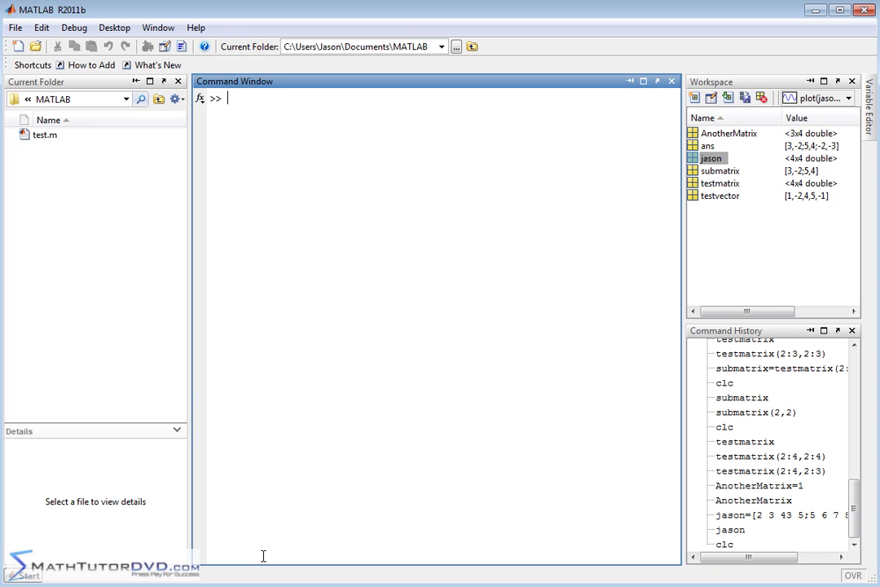
Type ComplexMatrix[1 2 3 -1;0.5 0.25 3/4 pi; at the prompt, correcting typos
type("Compl")
key("BackSpace")
type("plexMatrix[")
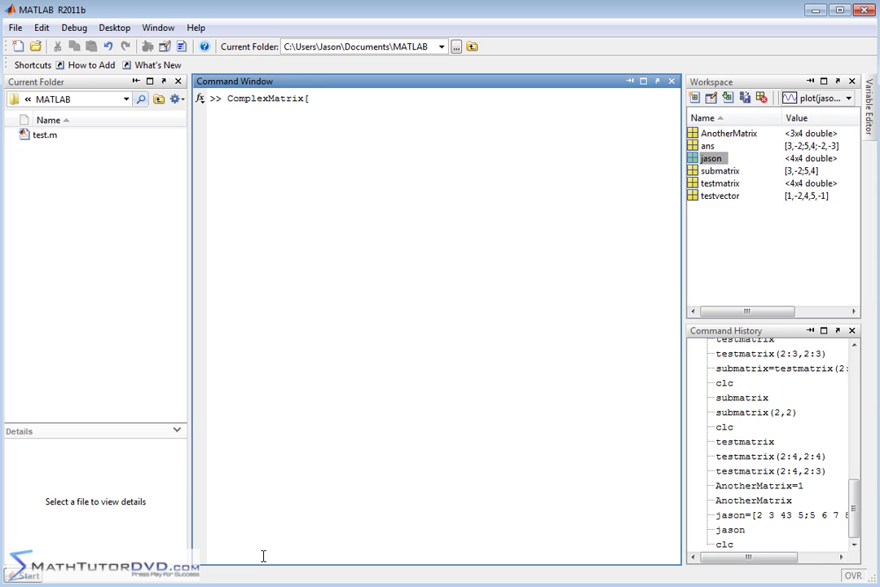
type("1 2 ")
type("3 ")
type("-1;")
type("0.5")
type(" 0.25 ")
type("3/4")
type(" pi")
key("BackSpace")
key("BackSpace")
type("pi")
type(";")
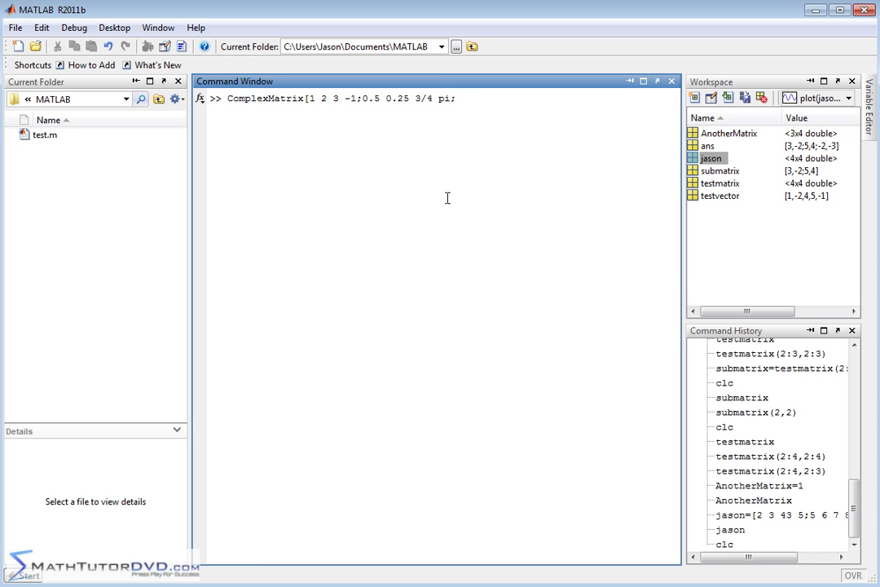
left_click(363, 99)
left_click_drag(363, 99, 458, 99)
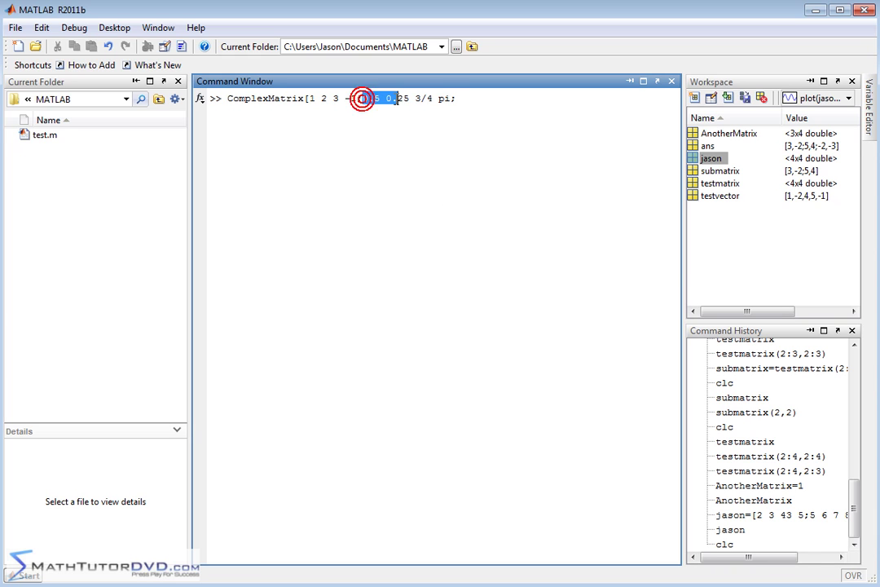
Append the third row 3 4 i 3+2i and the closing bracket to the ComplexMatrix line
left_click(464, 99)
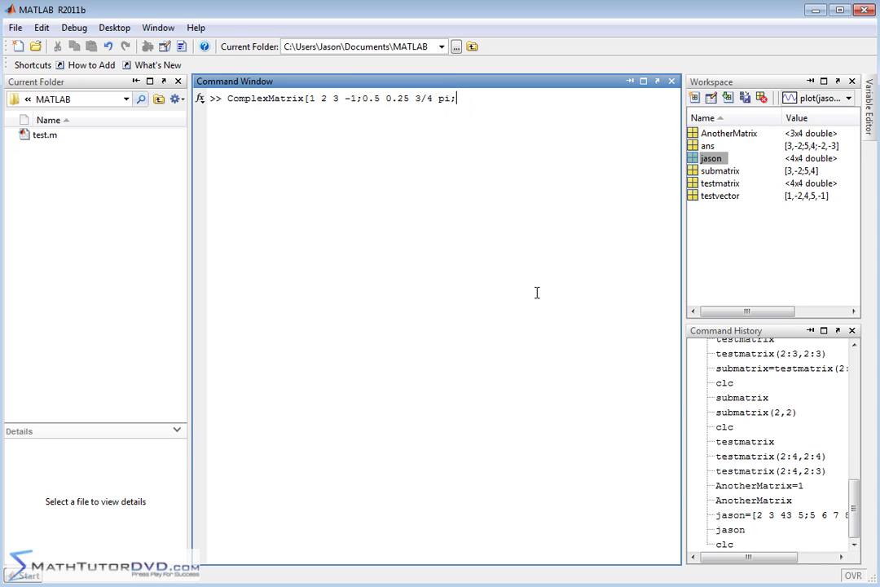
type("3 4 ")
type("i")
type("3+")
type("2i")
type("]")
left_click_drag(307, 98, 449, 99)
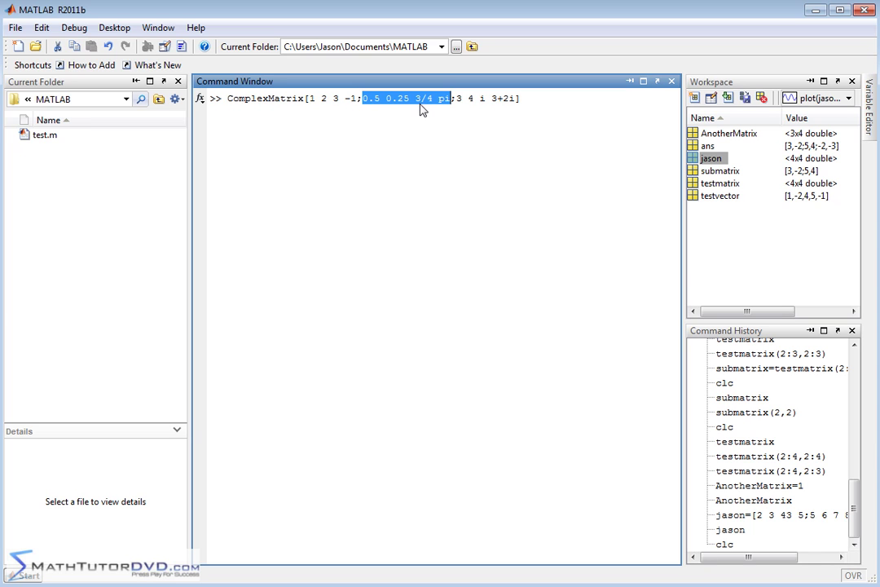
left_click_drag(451, 98, 516, 98)
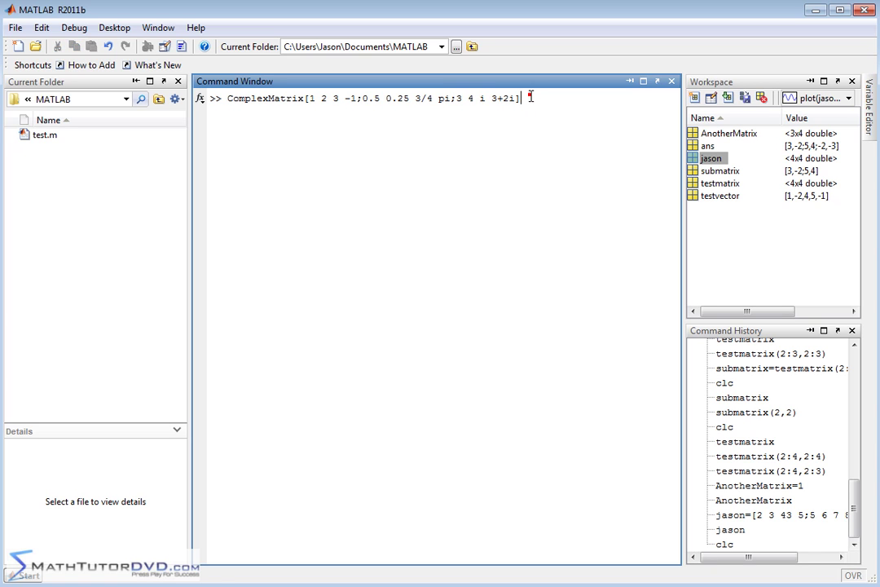
After the bracket error, recall the command, insert = before [ and rerun it
key("Return")
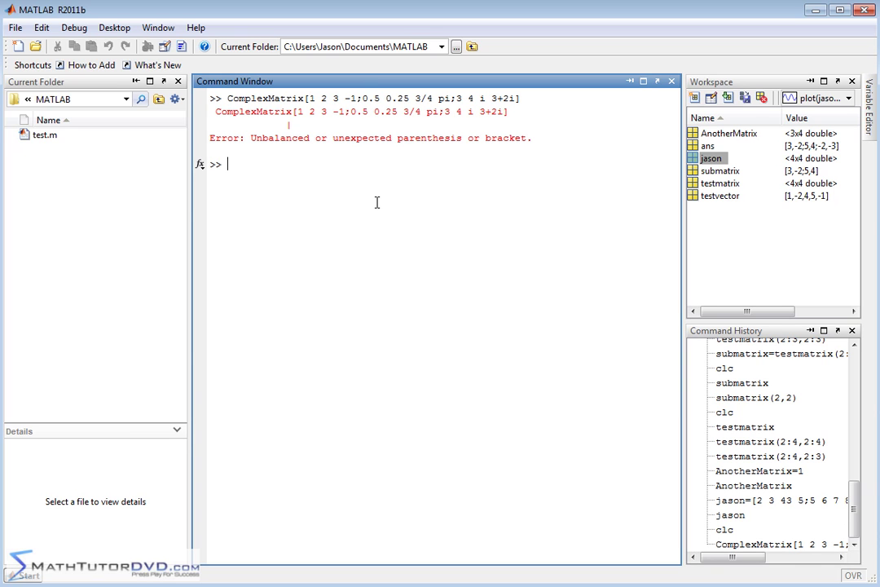
key("Up")
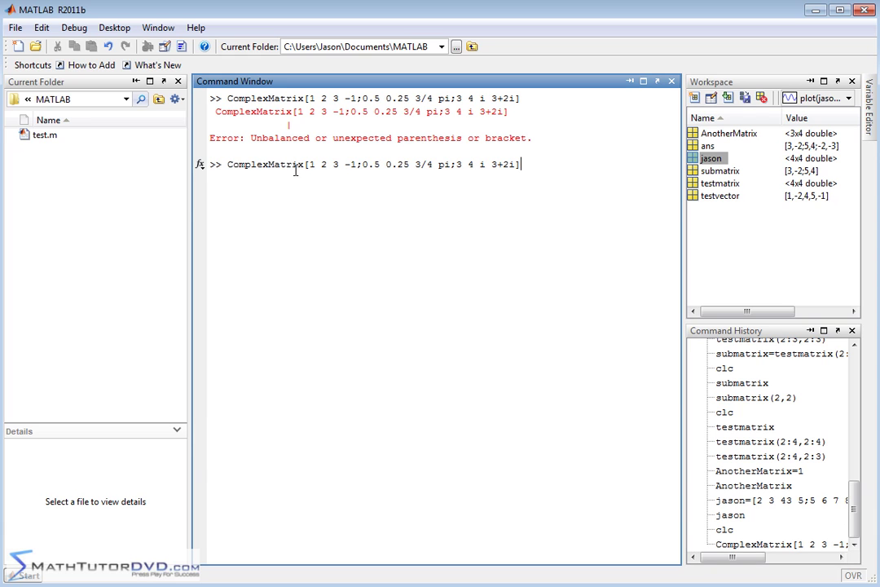
left_click(305, 165)
type("=")
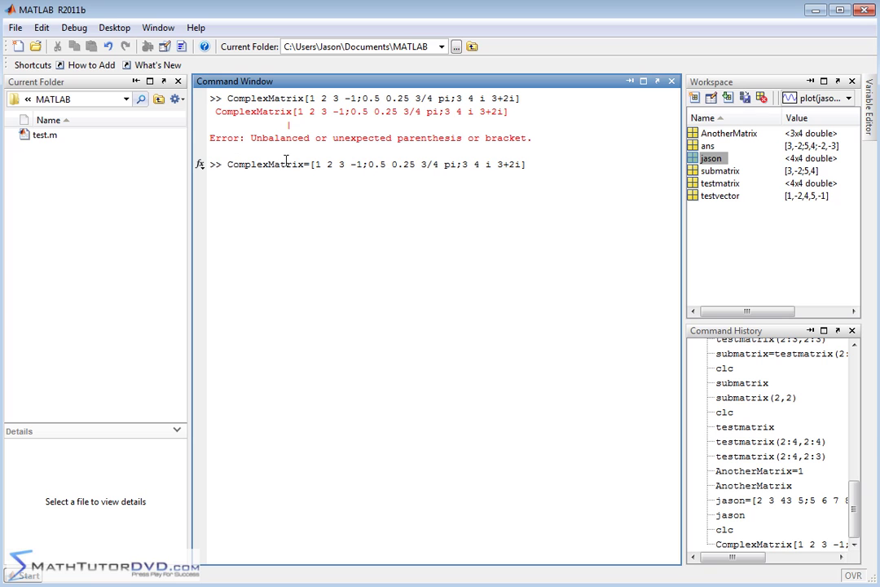
left_click(532, 165)
key("Return")
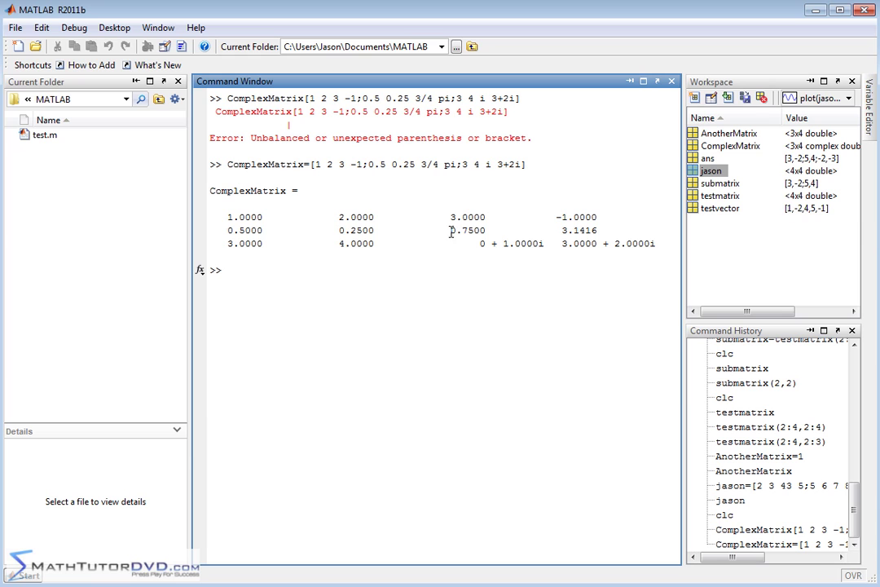
Highlight 3/4 shown as 0.7500, pi as 3.1416, and i and 3+2i as complex outputs
left_click_drag(412, 99, 437, 98)
left_click_drag(445, 230, 487, 230)
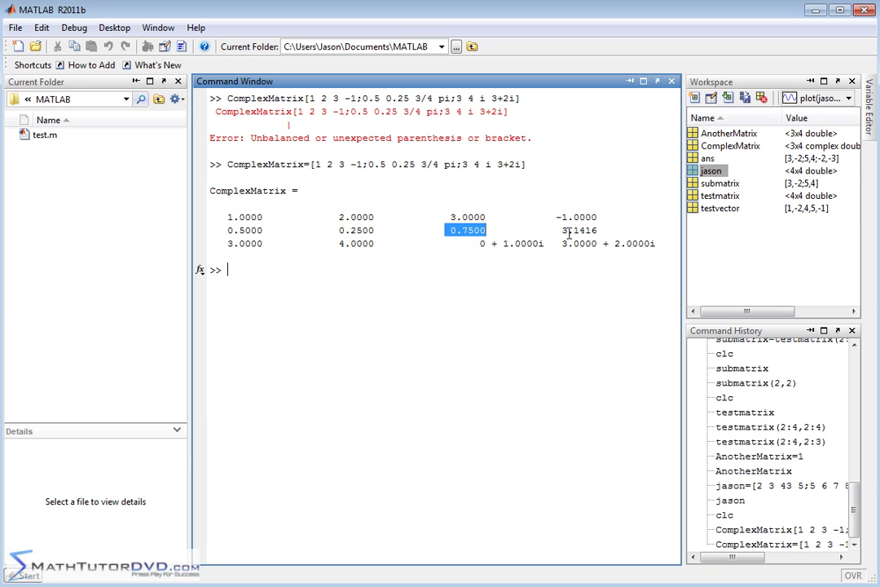
double_click(566, 231)
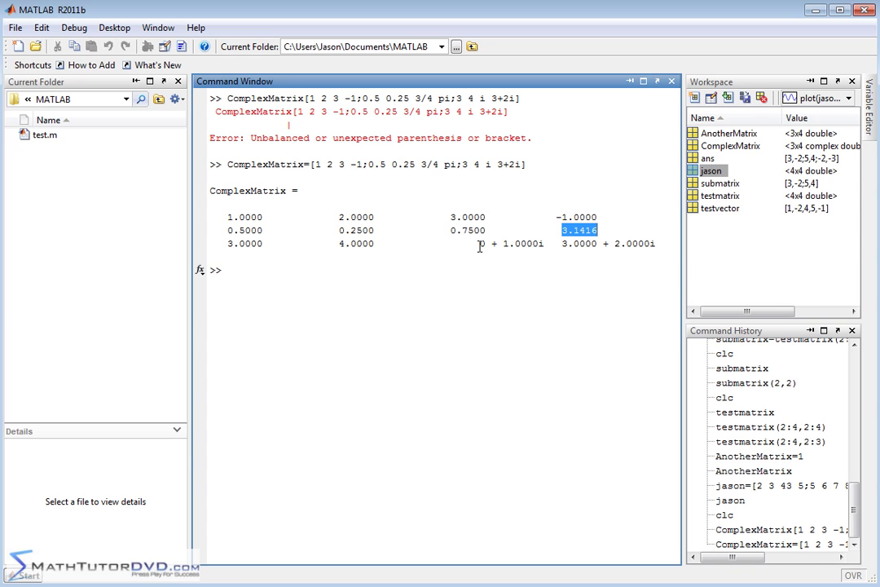
left_click_drag(477, 244, 544, 244)
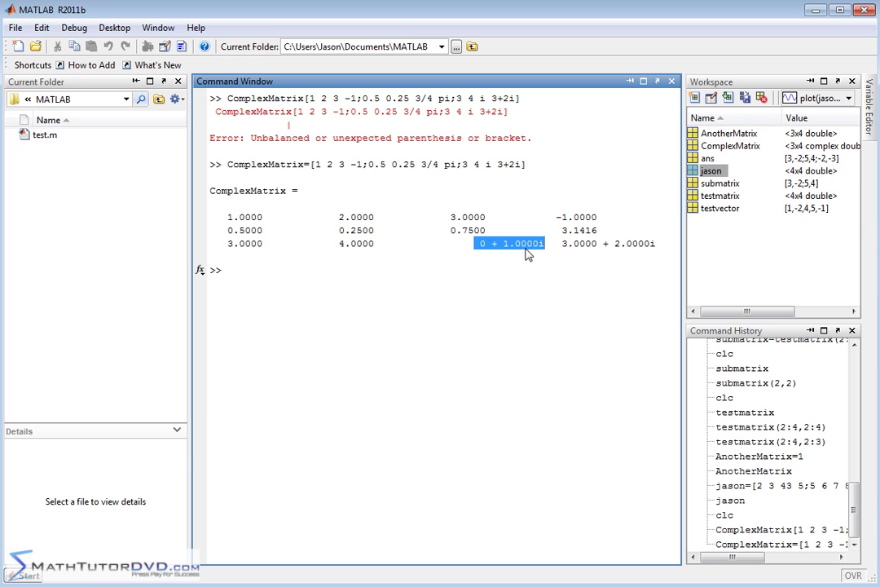
left_click_drag(559, 244, 657, 243)
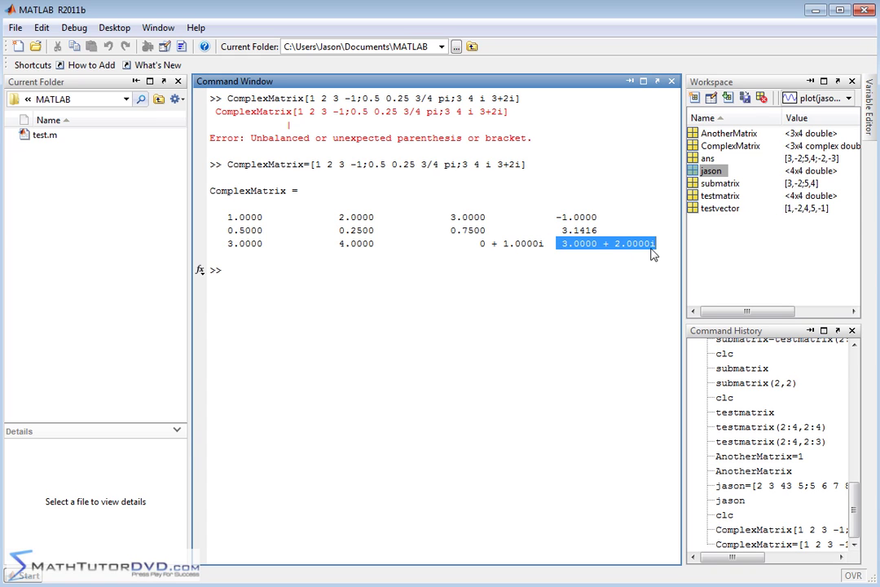
left_click(615, 263)
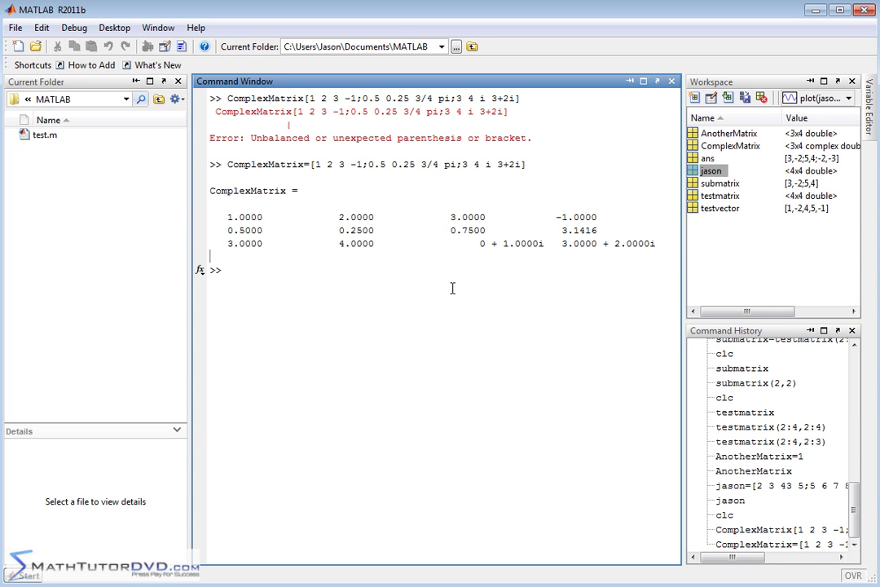
left_click(742, 147)
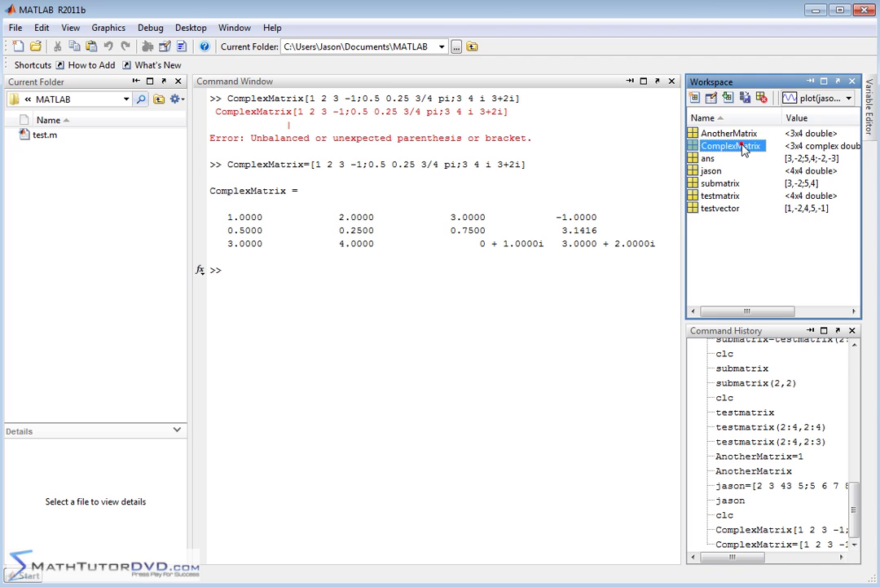
double_click(742, 147)
left_click_drag(596, 136, 667, 135)
left_click_drag(542, 136, 652, 135)
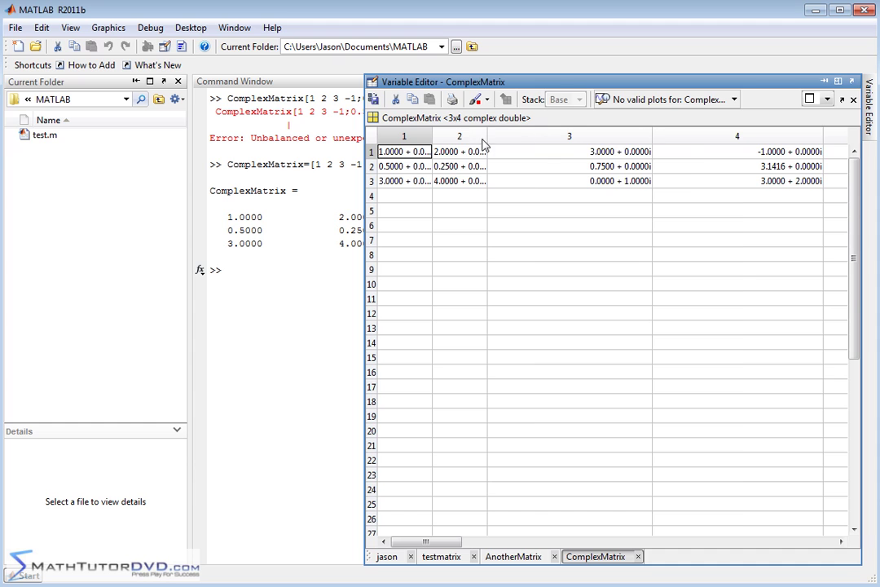
left_click_drag(485, 138, 577, 138)
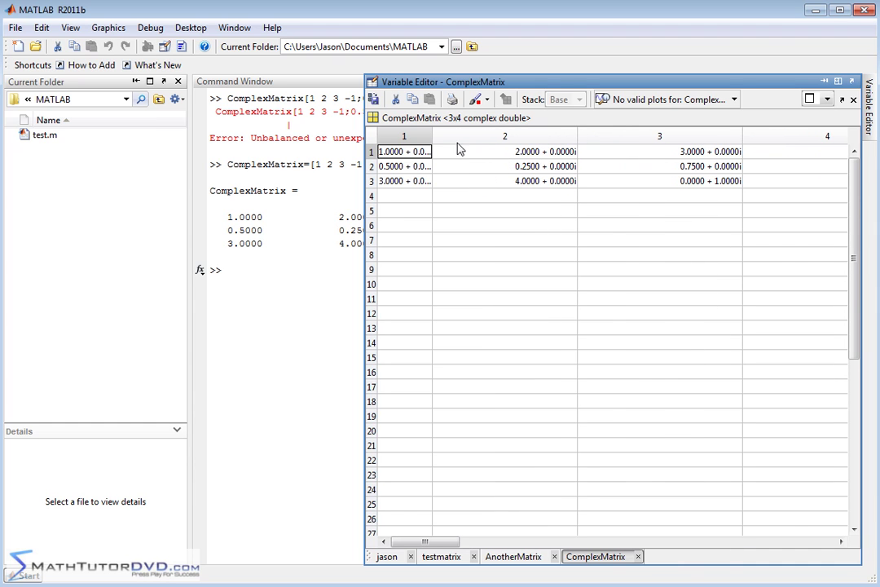
left_click_drag(432, 135, 504, 136)
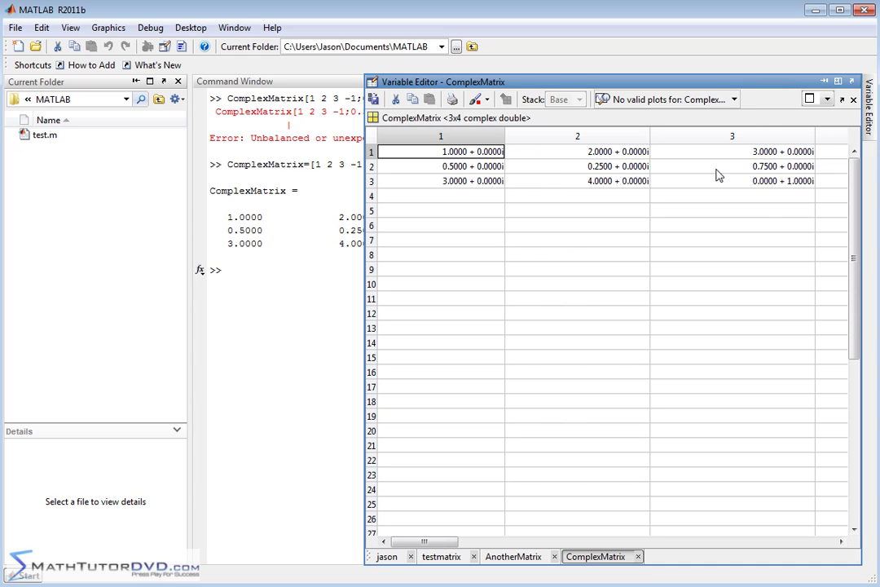
left_click(826, 80)
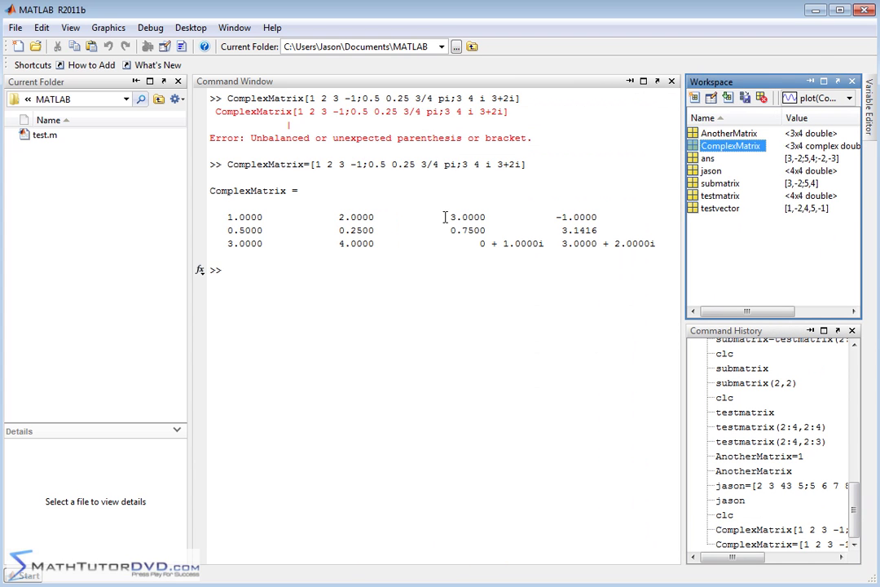
Run ComplexMatrix(3,4) to get ans = 3.0000 + 2.0000i and compare it with the matrix
left_click(488, 319)
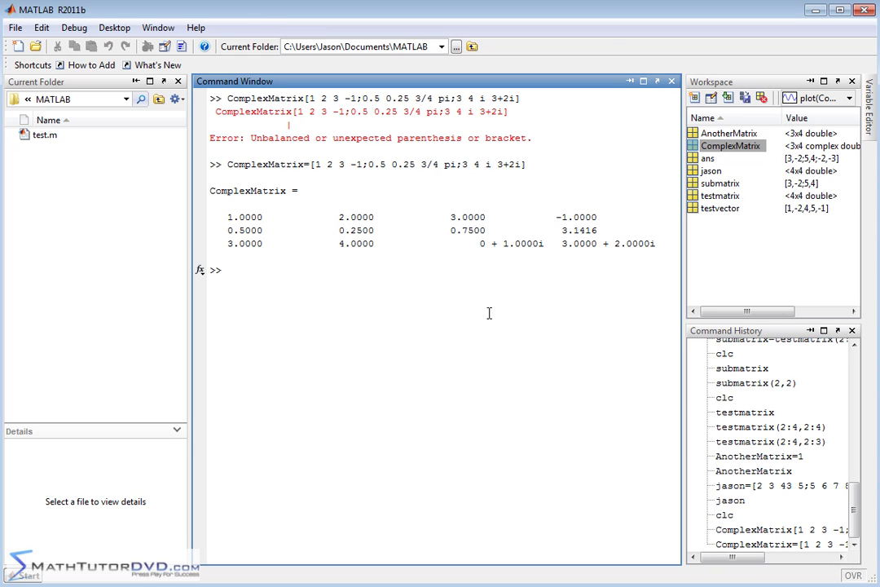
type("ComplexMatrix(")
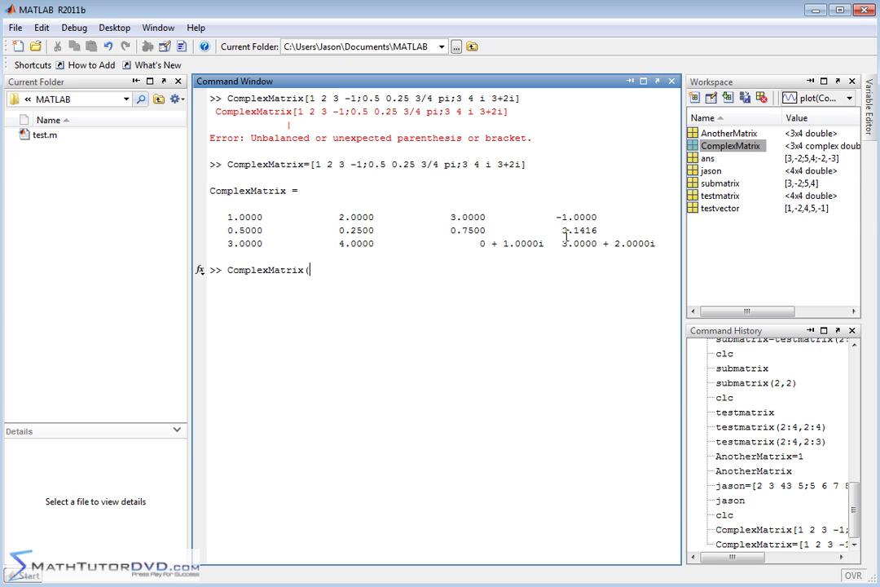
type("34")
type("4)")
key("Return")
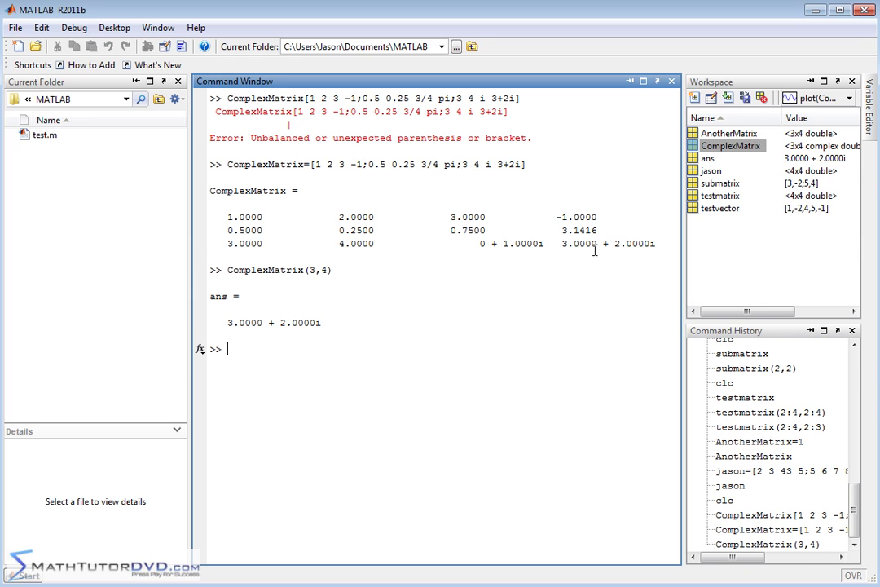
left_click_drag(566, 244, 657, 243)
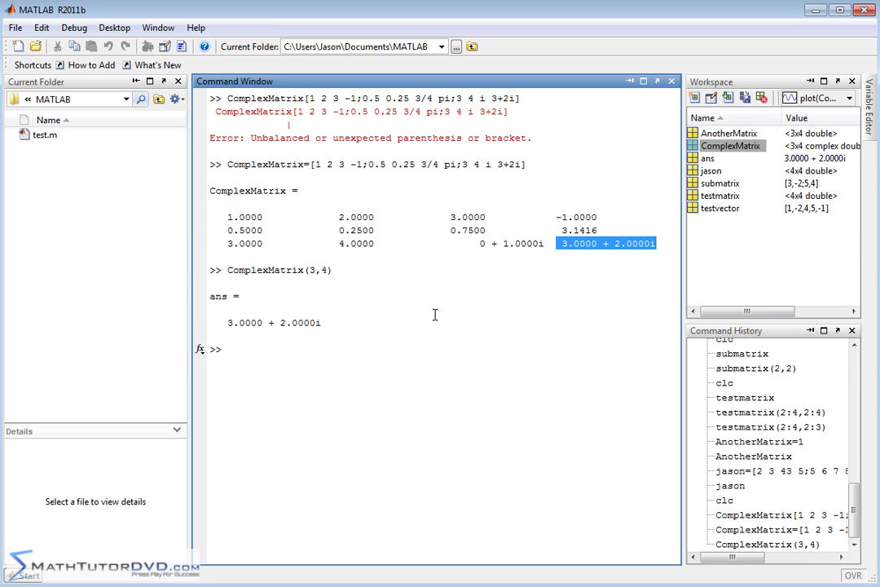
left_click(360, 317)
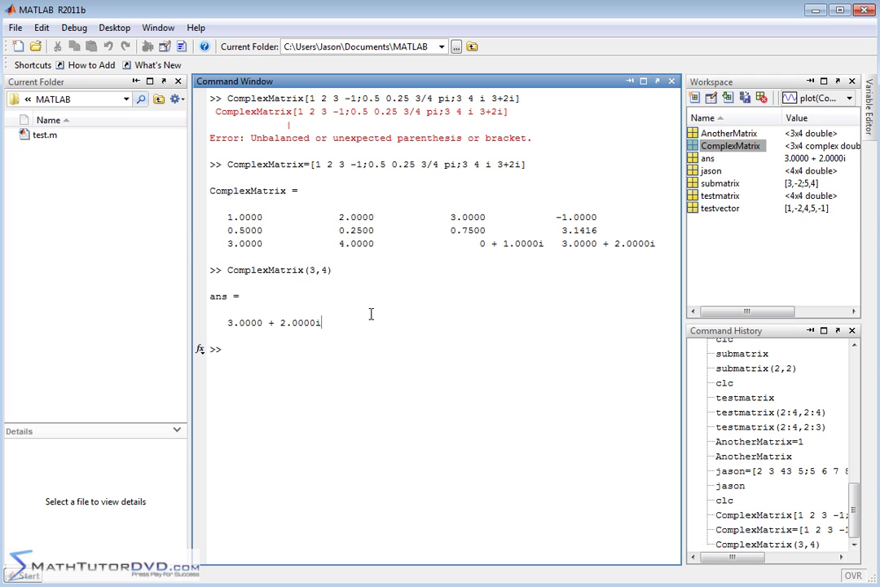